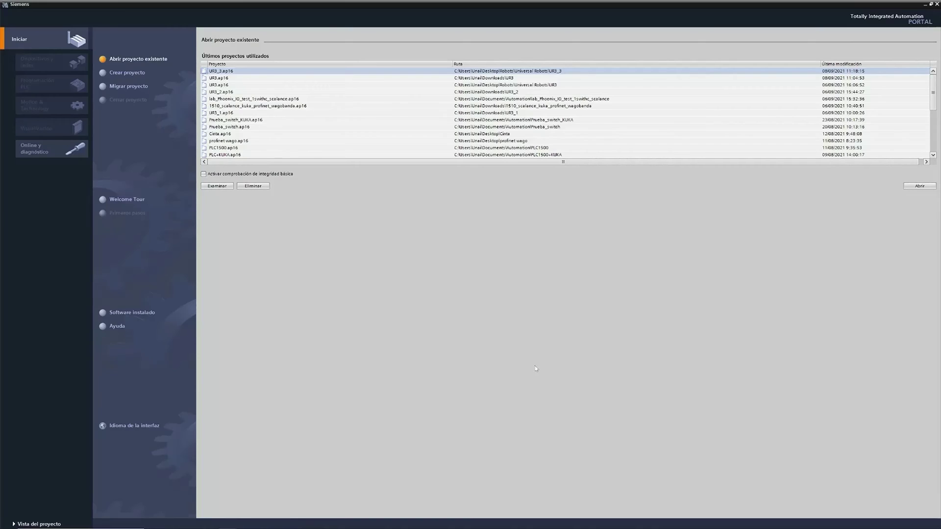
- Create a new project named UR3_Tutorial and begin configuring a device in it
left_click(126, 73)
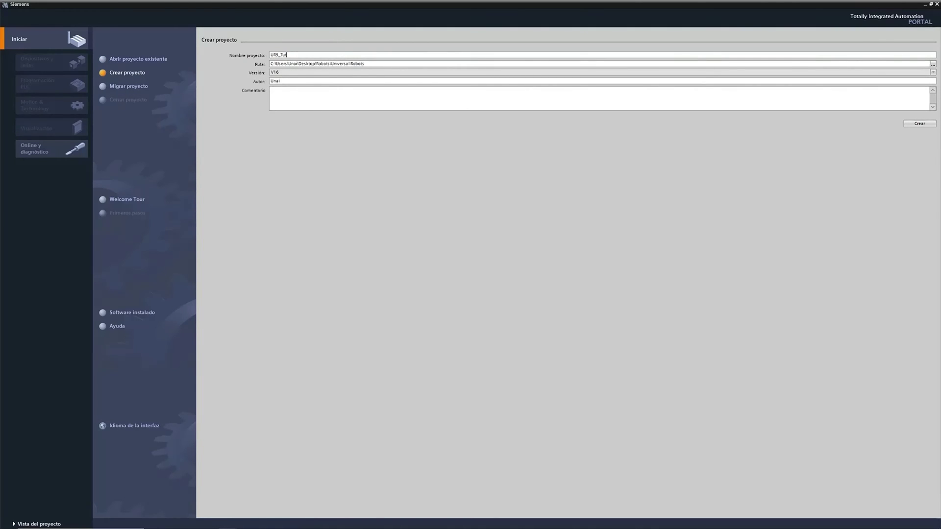
left_click(920, 123)
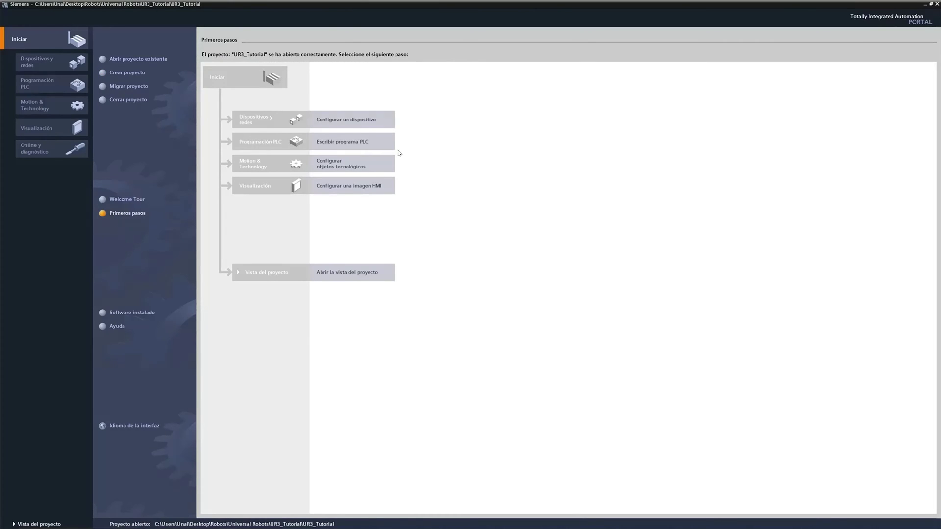
left_click(357, 120)
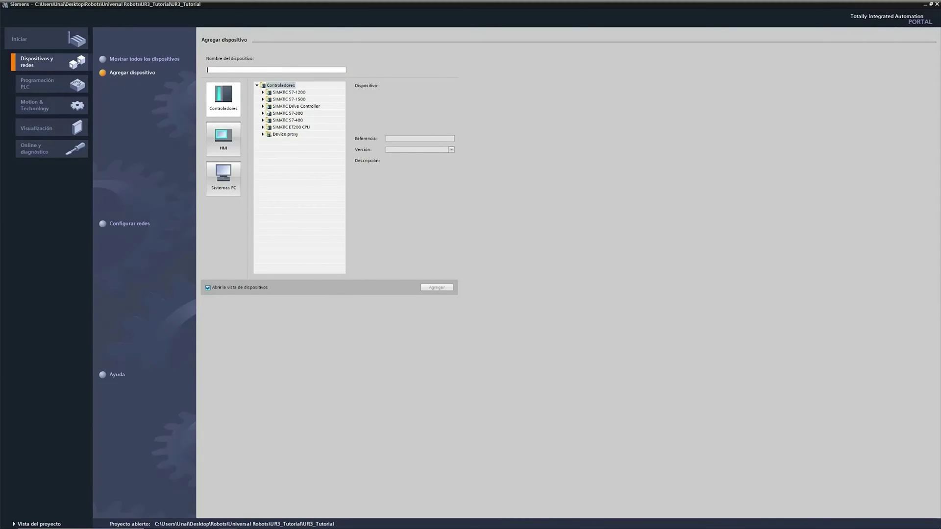
- Add the ET 200SP controller CPU 1512SP F-1 PN, reference 6ES7 512-1SK01-0AB0, with firmware version V2.6
left_click(263, 127)
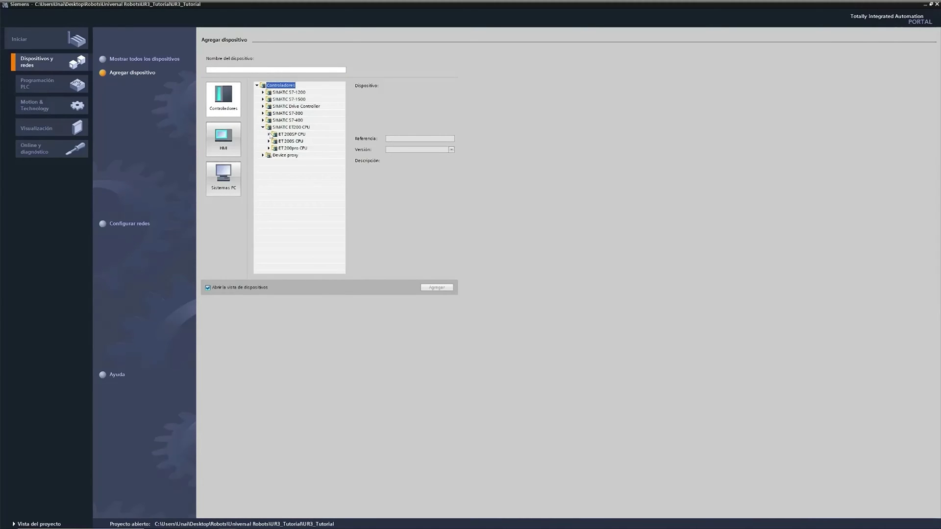
left_click(269, 134)
left_click(275, 162)
left_click(311, 169)
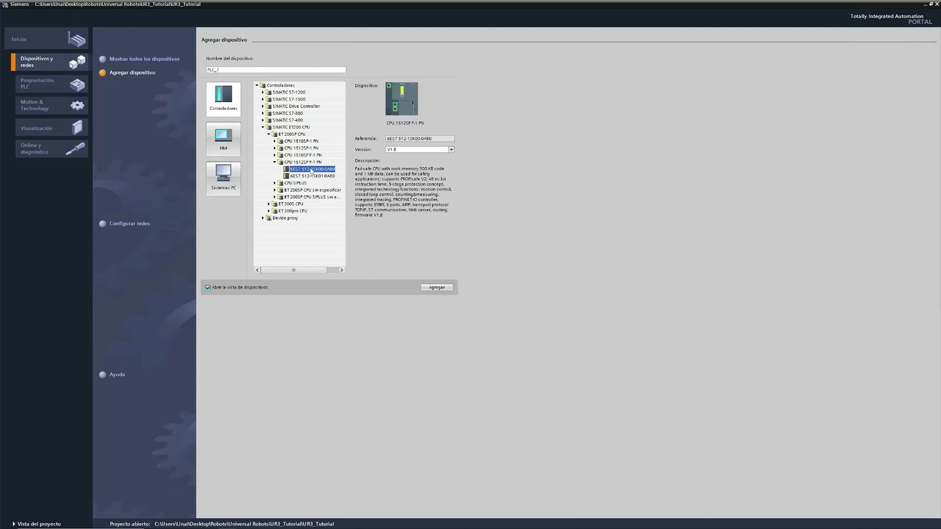
left_click(313, 176)
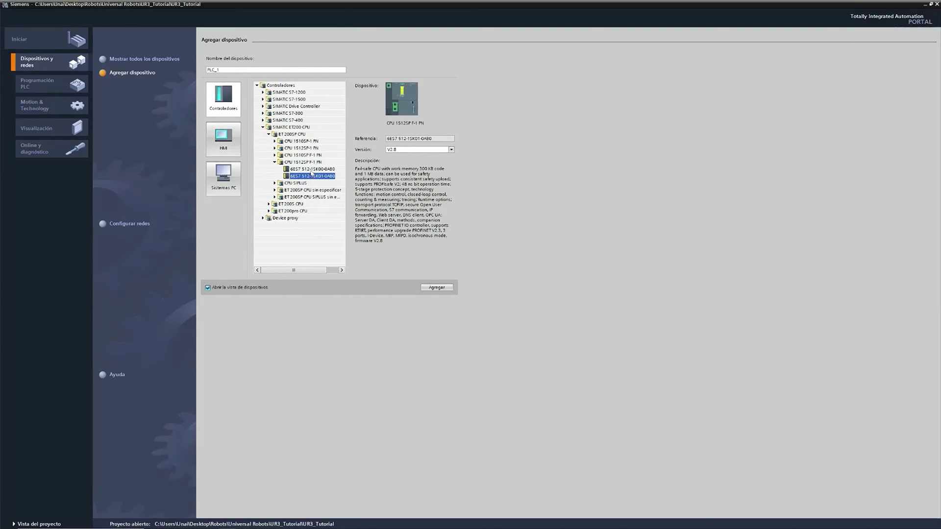
left_click(451, 149)
left_click(414, 170)
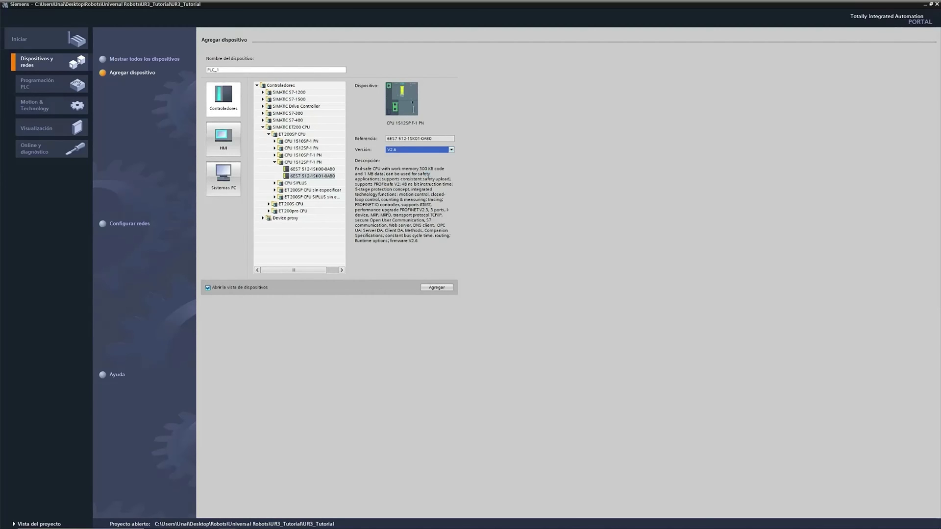
left_click(436, 288)
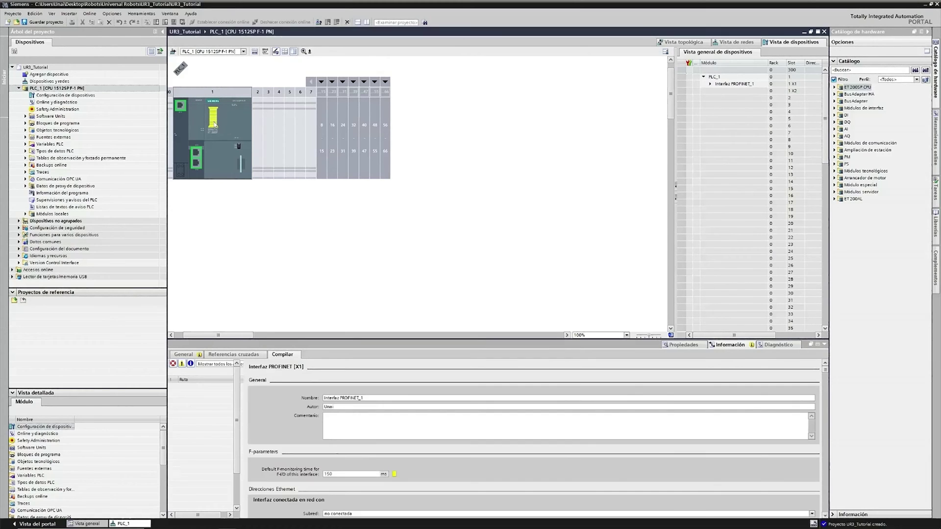
- Rename the CPU's PROFINET interface X1 as ur3
left_click_drag(383, 339, 383, 316)
double_click(352, 375)
key("BackSpace")
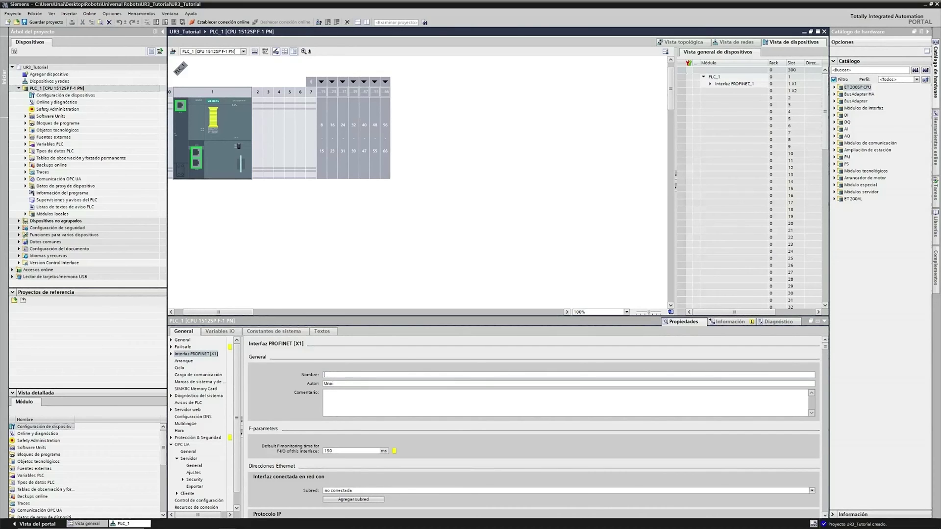
key("Return")
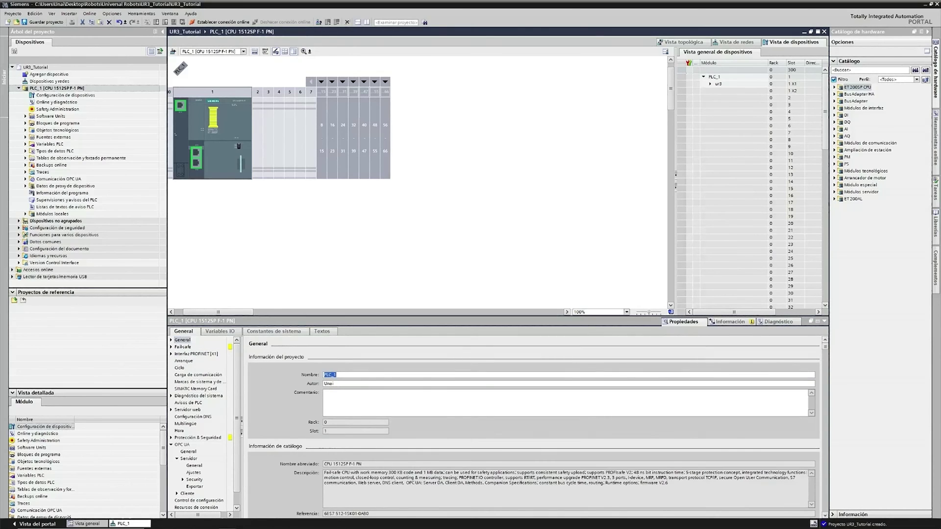
- Rename the PLC as sp1510f in its general project information
type("sp1510f")
scroll(490, 441, "down", 4)
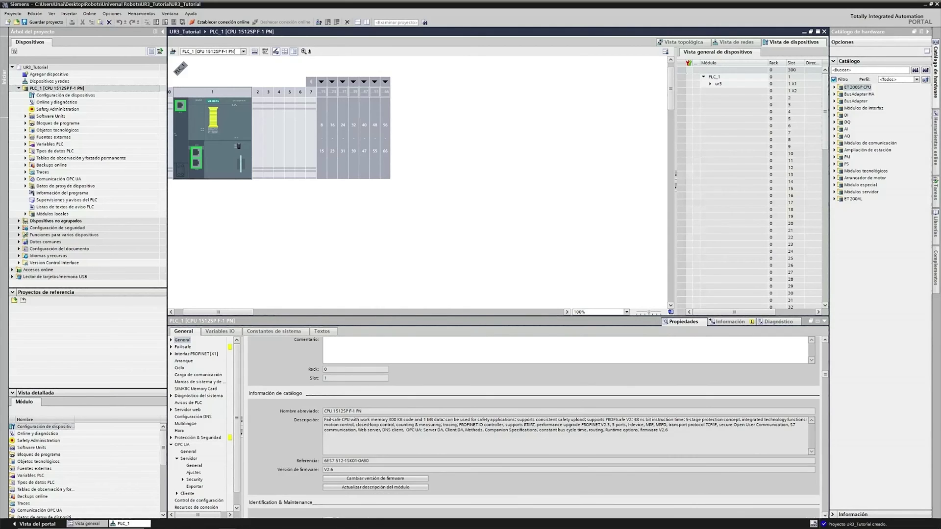
scroll(501, 443, "down", 4)
- Deactivate the CPU's fail-safe functionality and confirm the change
left_click(183, 346)
left_click(333, 388)
key("Return")
- Set the PLC's access level to full access without protection (Acceso completo, sin protección)
left_click(208, 438)
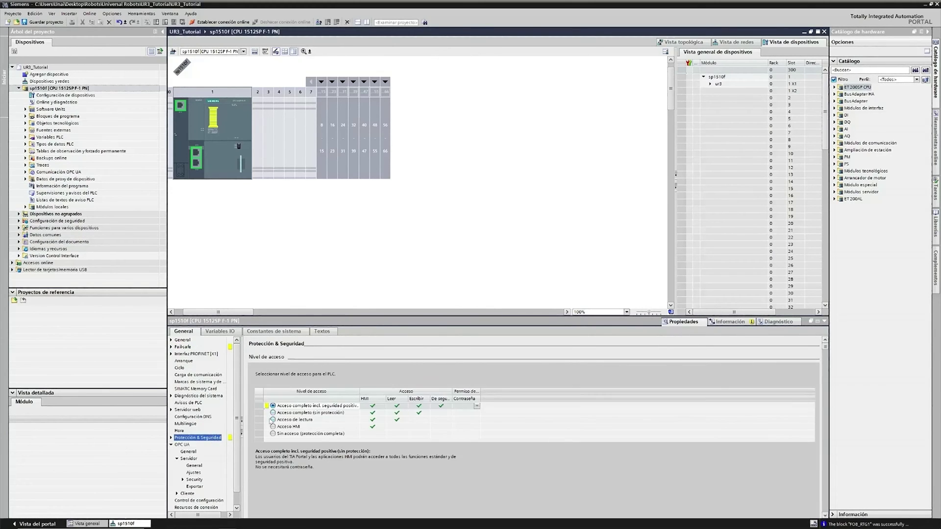
left_click(273, 413)
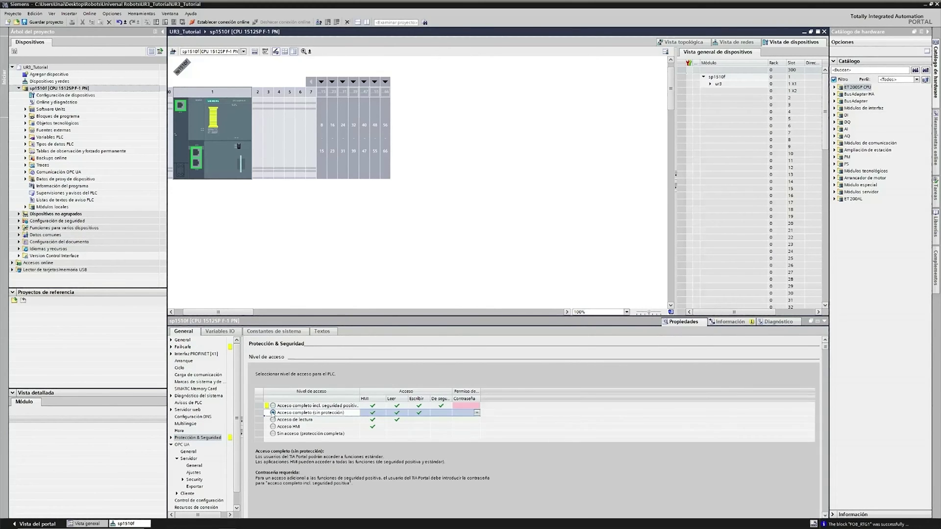
left_click(188, 349)
- Set PROFINET interface X1 to IP address 192.168.50.160 and enable a router with address 192.168.50.1
left_click(187, 353)
scroll(302, 386, "down", 3)
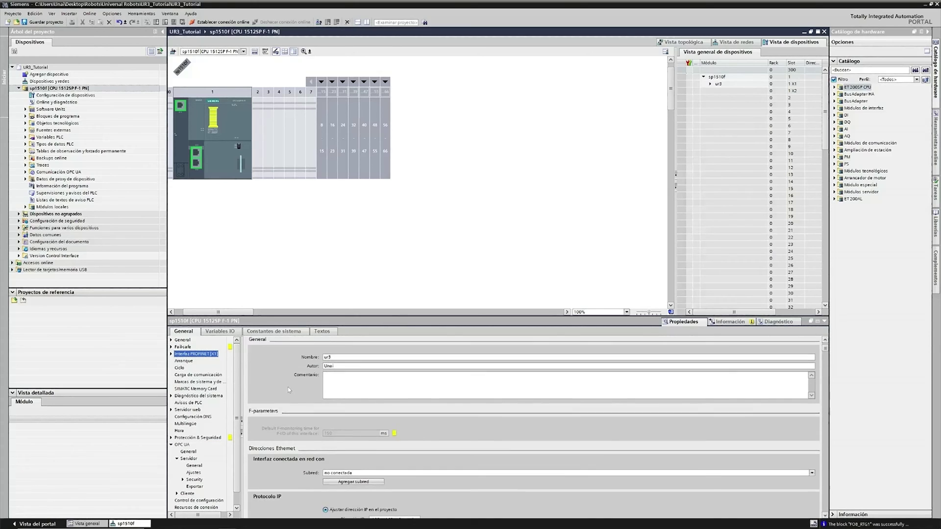
left_click(329, 437)
scroll(329, 439, "down", 2)
left_click(398, 458)
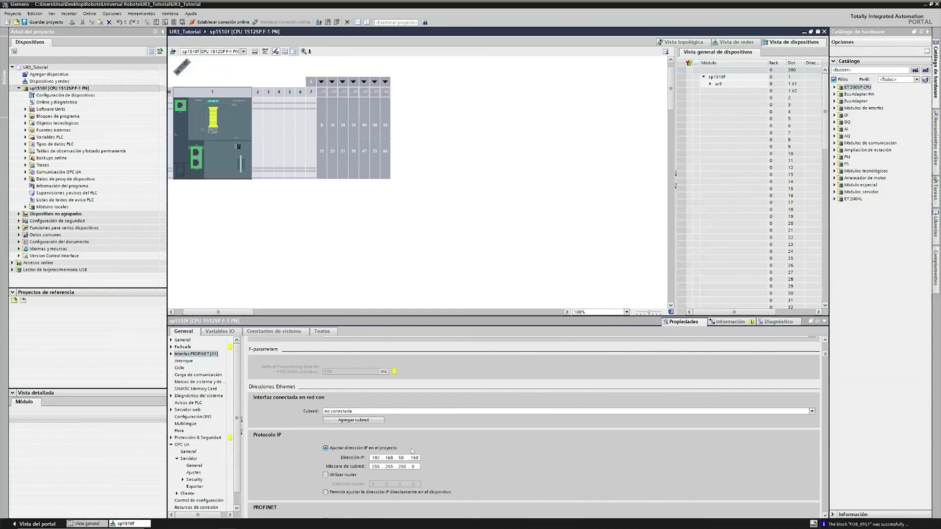
left_click(326, 475)
left_click(399, 485)
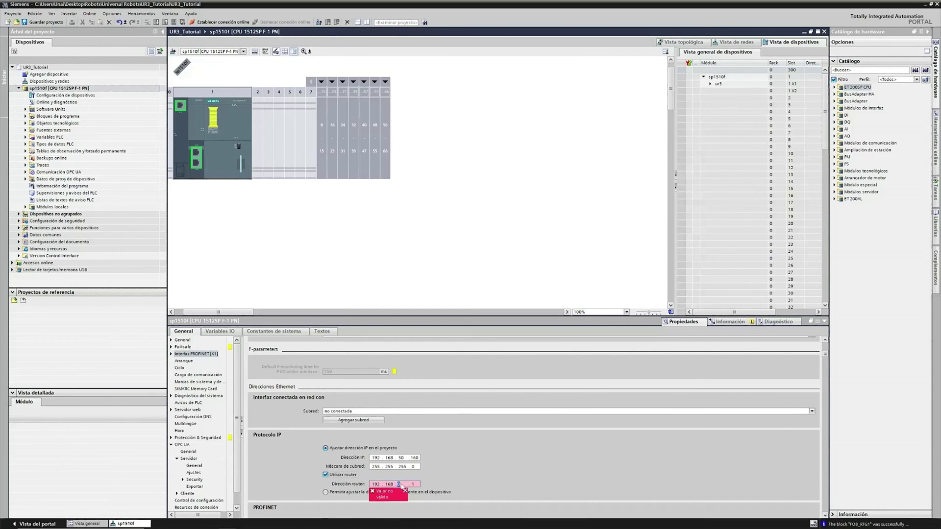
scroll(277, 458, "down", 10)
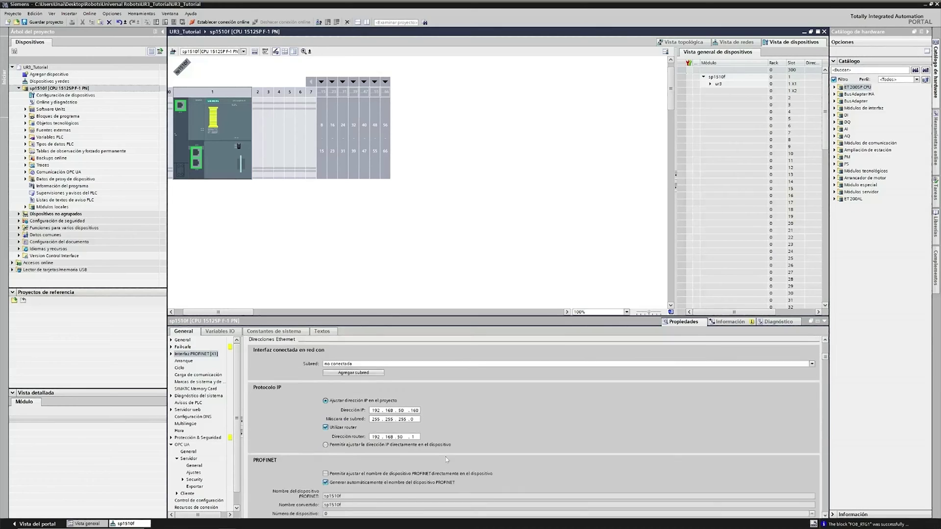
scroll(277, 457, "down", 5)
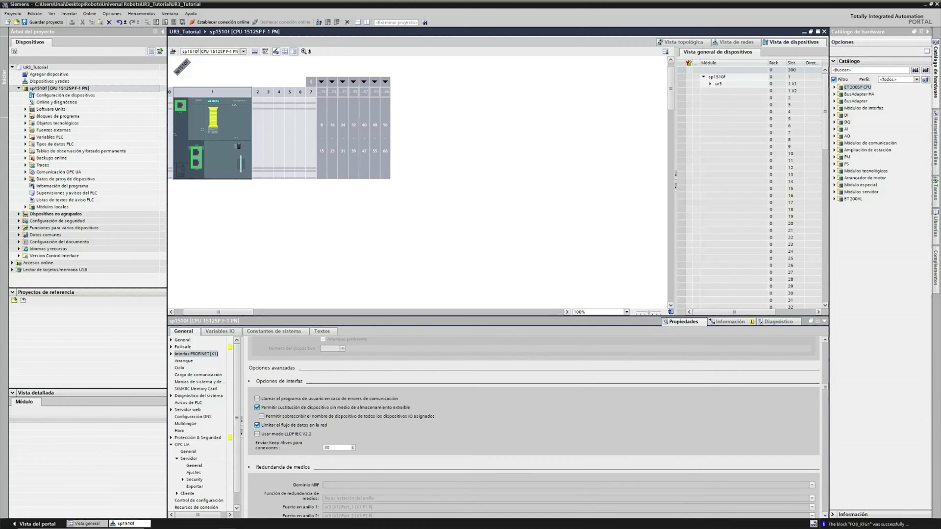
scroll(277, 458, "up", 15)
left_click(273, 252)
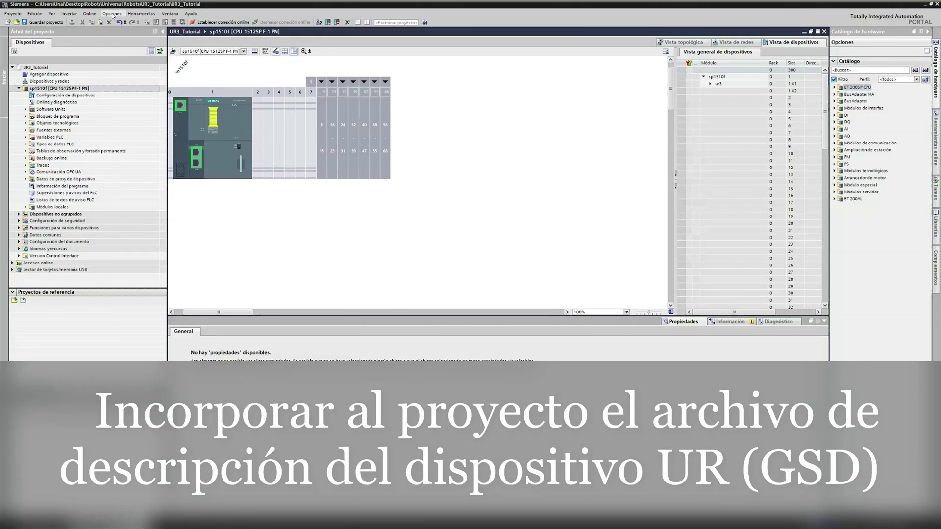
left_click(113, 14)
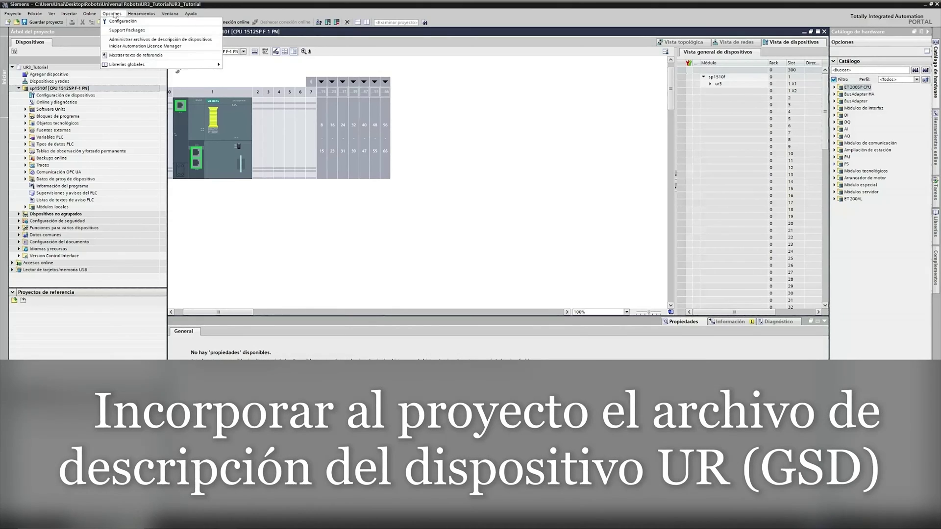
left_click(120, 41)
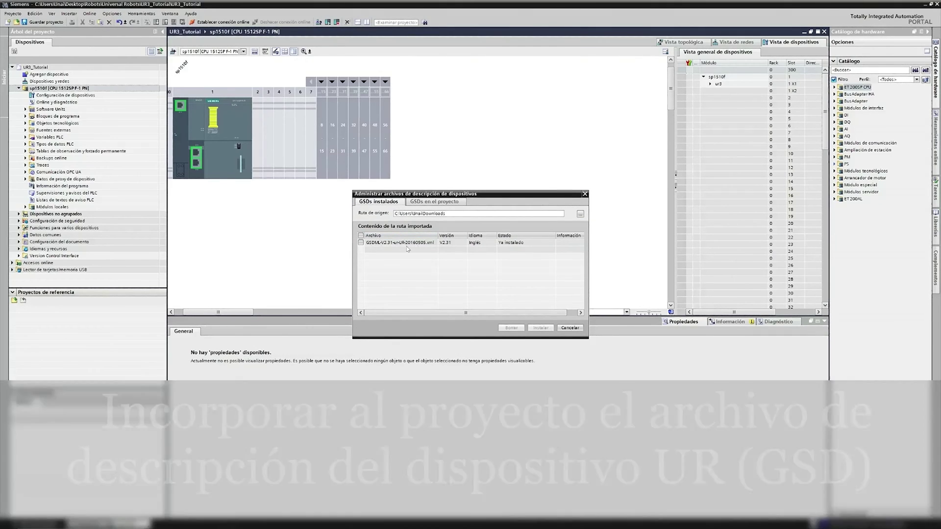
left_click(584, 194)
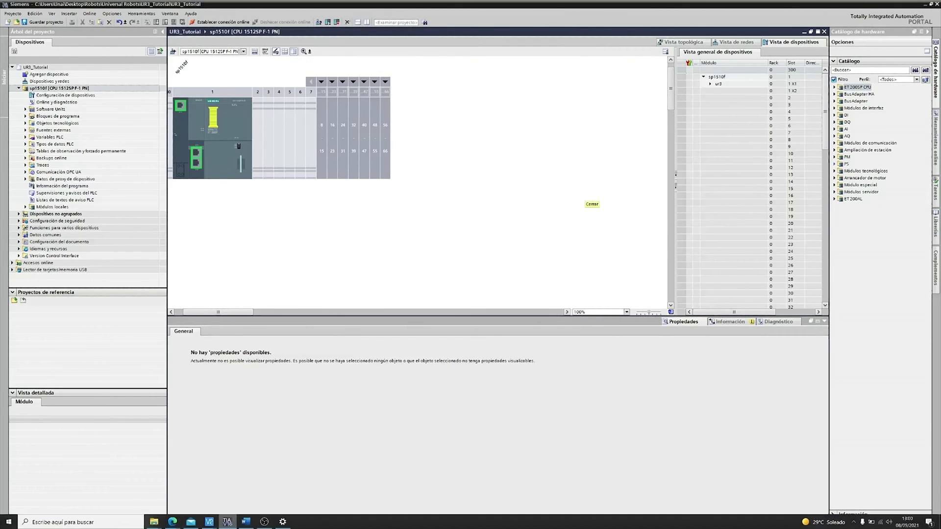
- Switch to the browser and review the TIA Portal setup instructions in the Universal Robots PROFINET guide
mouse_move(174, 523)
left_click(212, 488)
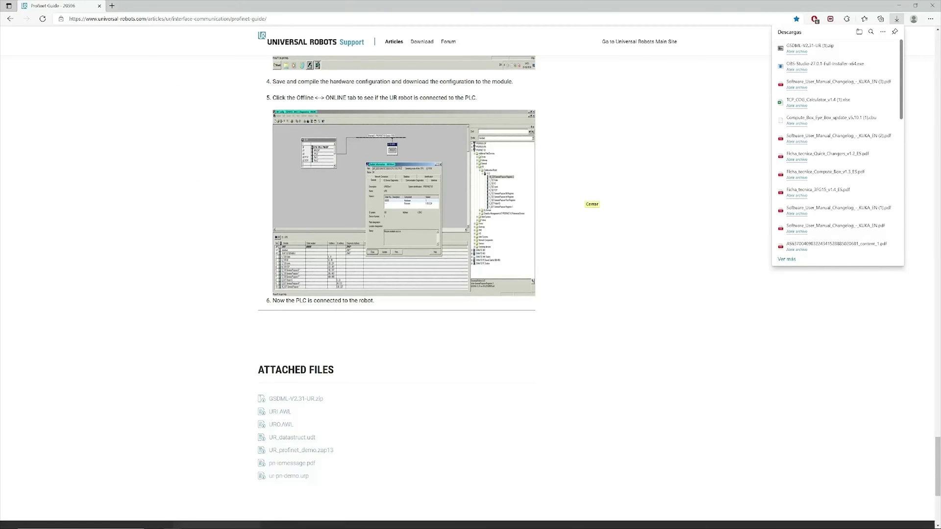
left_click_drag(936, 438, 936, 32)
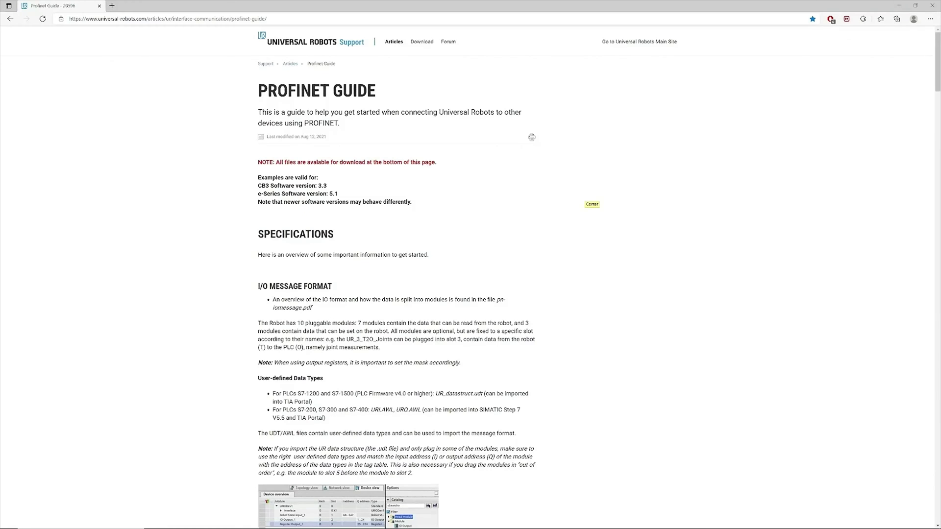
left_click(284, 18)
left_click(285, 19)
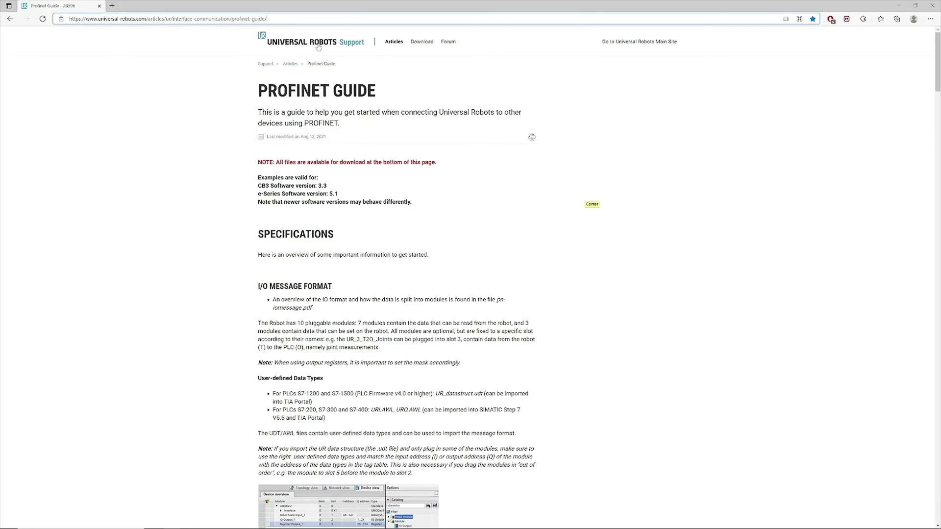
scroll(372, 260, "down", 20)
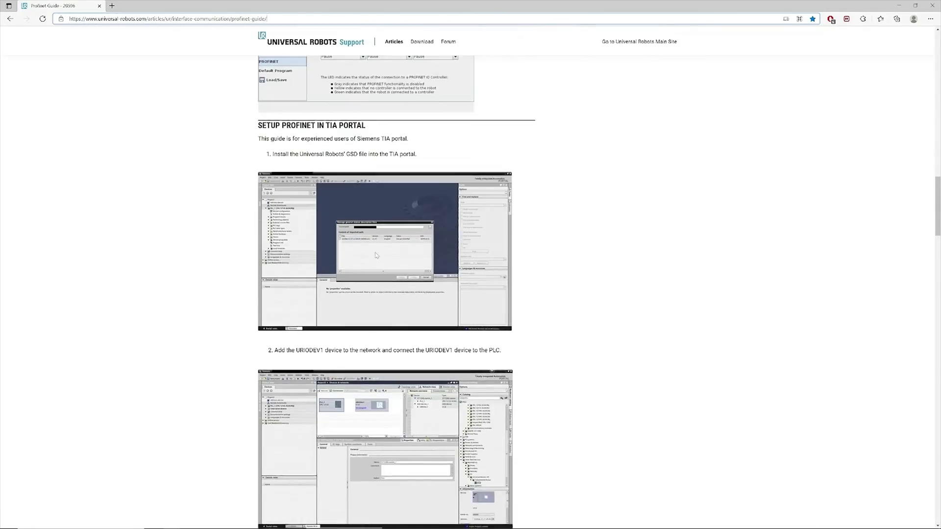
scroll(376, 255, "up", 1)
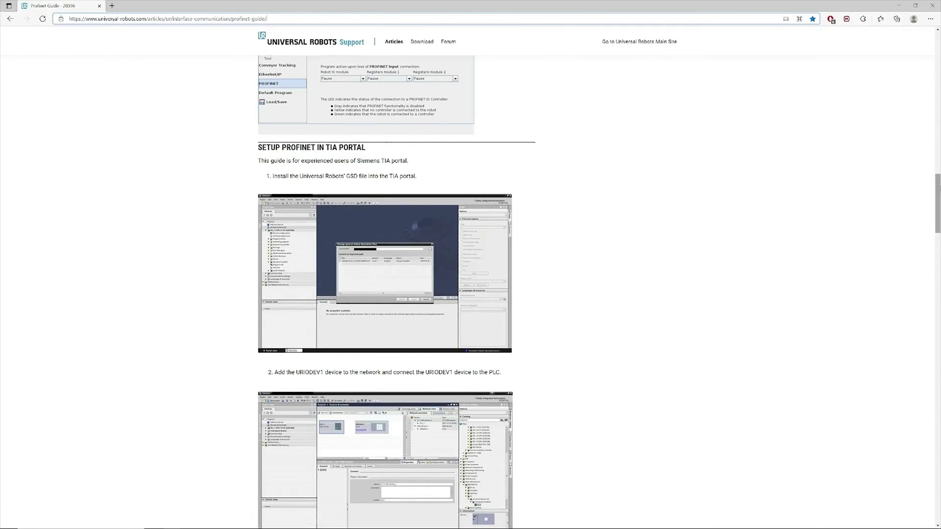
- Download GSDML-V2.31-UR.zip from the attached files of the PROFINET guide
scroll(372, 255, "down", 15)
scroll(372, 255, "up", 2)
left_click(292, 246)
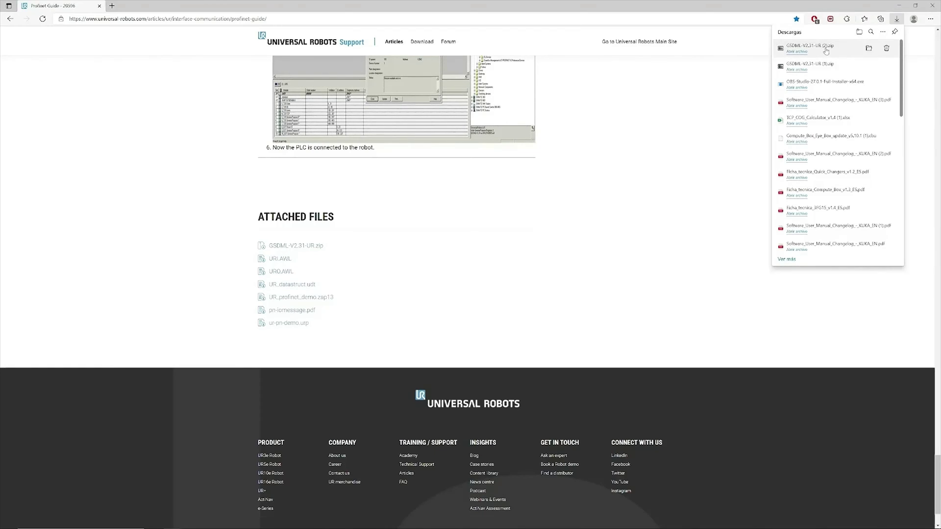
left_click(895, 18)
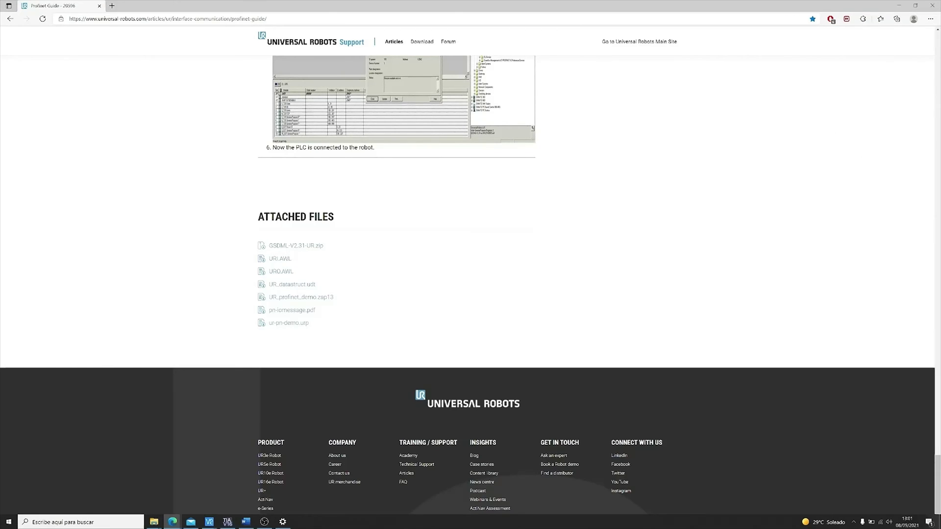
- Back in TIA Portal, install the device description file GSDML-V2.31-ur-UR-20160505.xml from the Downloads folder
left_click(228, 522)
left_click(112, 13)
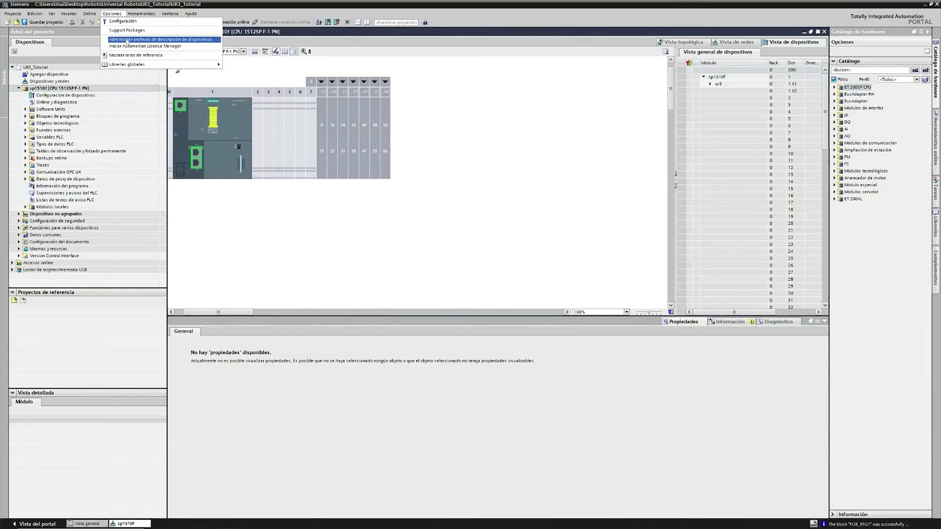
left_click(129, 39)
left_click(580, 213)
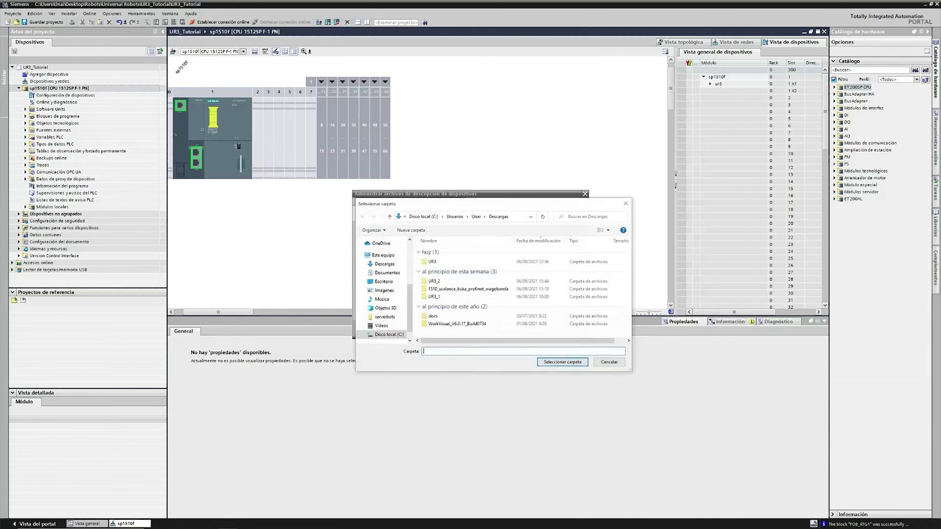
left_click(385, 265)
left_click(562, 362)
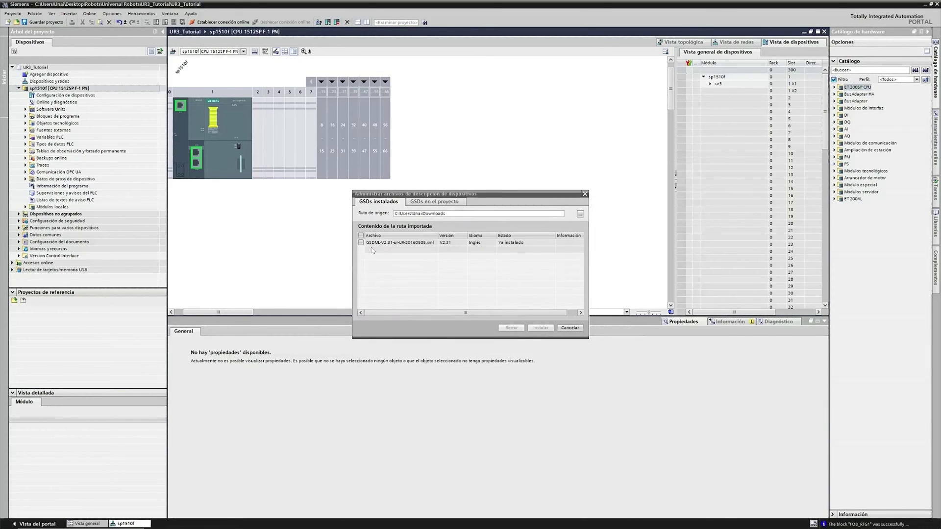
left_click(361, 244)
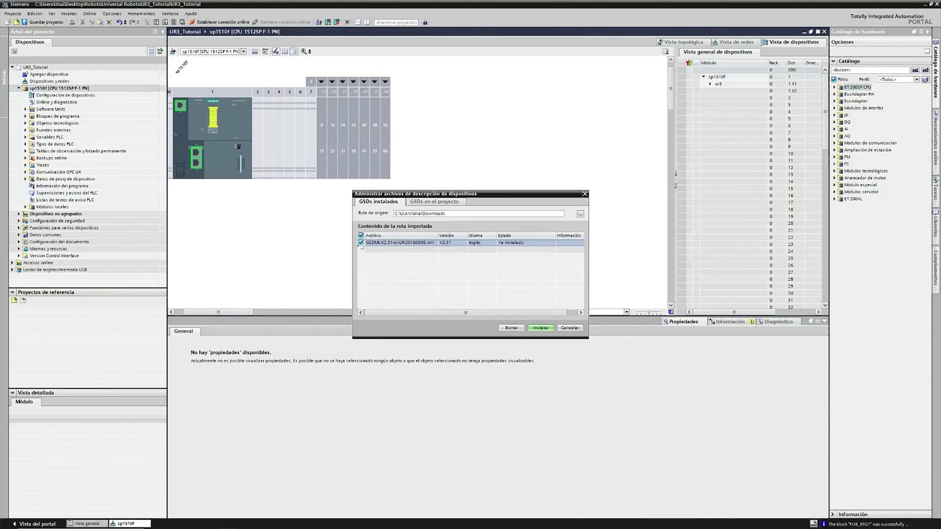
left_click(541, 328)
- Add the Universal Robots AG Collaborative Robot device V1.0 from the PROFINET IO hardware catalogue to the network view
left_click(846, 192)
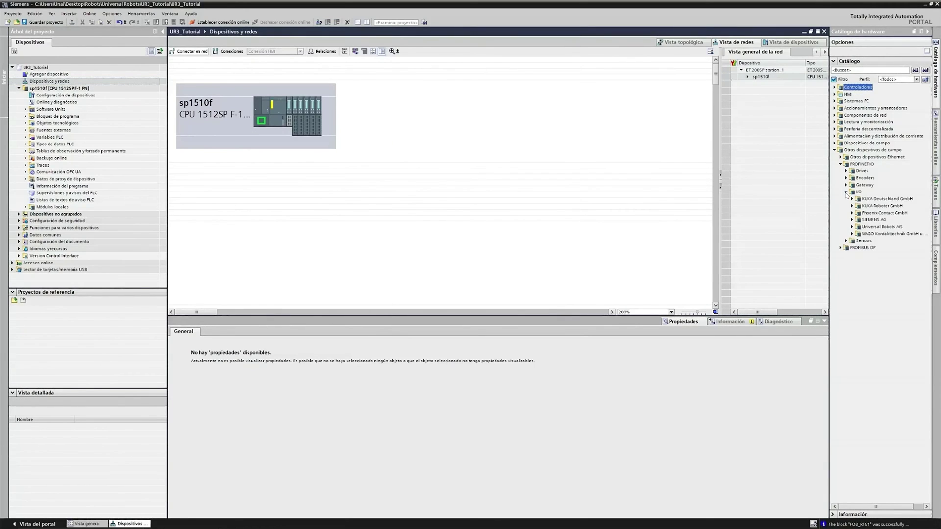
left_click(852, 227)
left_click(858, 233)
left_click(876, 241)
double_click(876, 241)
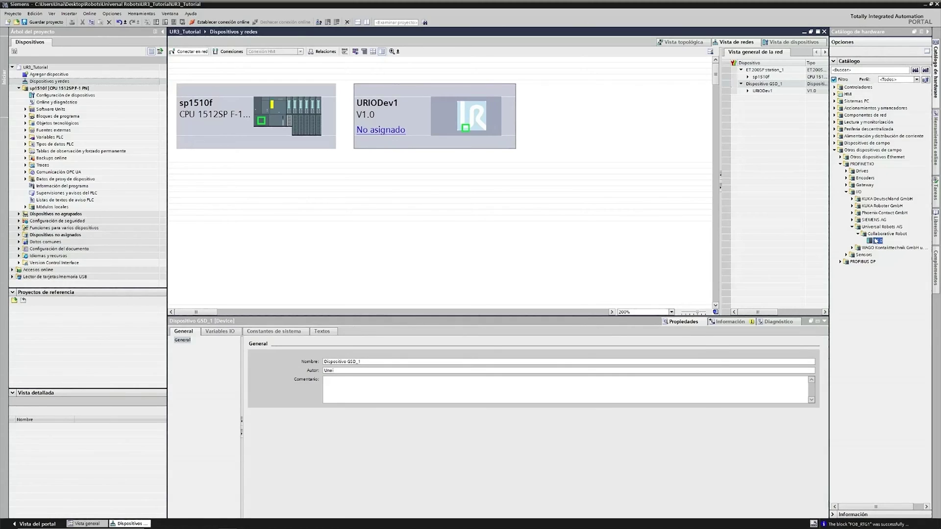
- Open URIODev1 in the device view and insert all ten catalogue modules, from 1_T2O State to 10_O2T General Purpose Registers 2, into slots 1 to 10
double_click(475, 117)
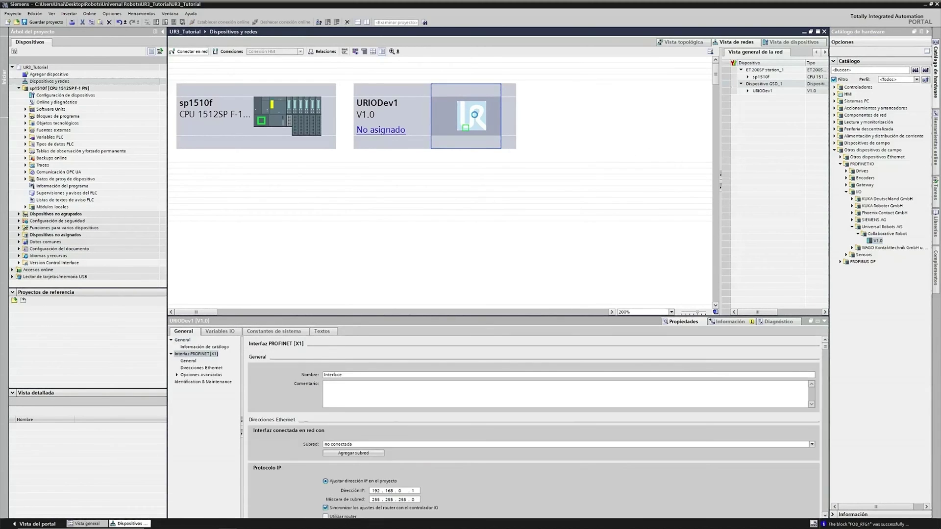
left_click(657, 98)
left_click(834, 94)
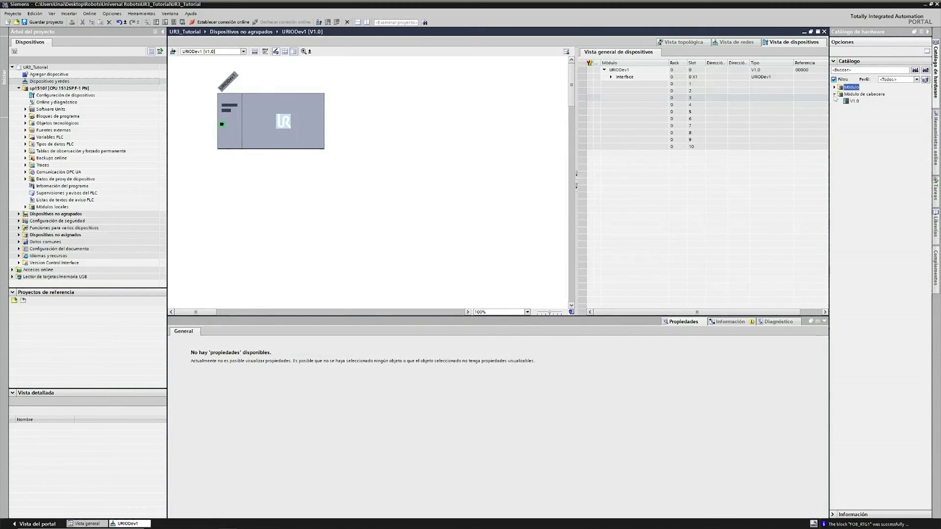
left_click(817, 94)
left_click(818, 87)
double_click(845, 94)
double_click(843, 107)
double_click(845, 114)
double_click(843, 122)
double_click(844, 129)
double_click(843, 136)
double_click(844, 142)
double_click(843, 150)
double_click(844, 157)
double_click(852, 101)
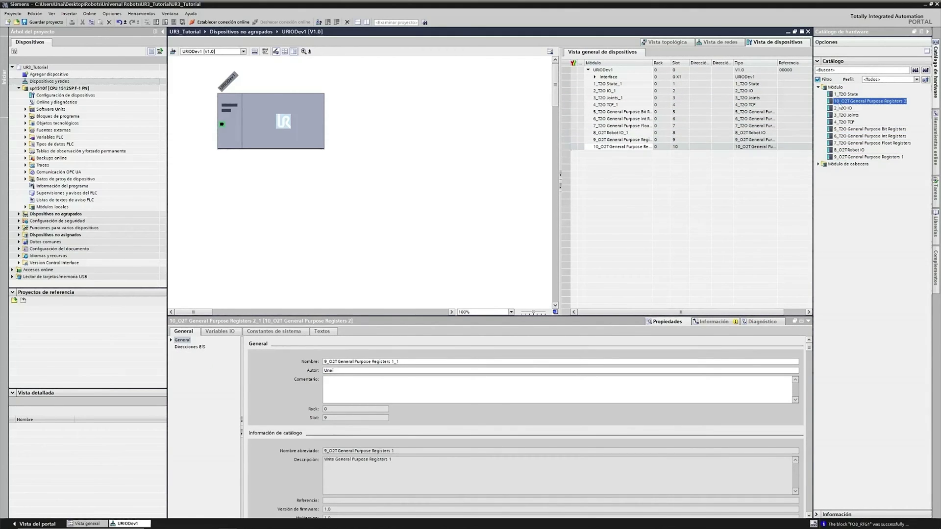
left_click_drag(561, 145, 558, 145)
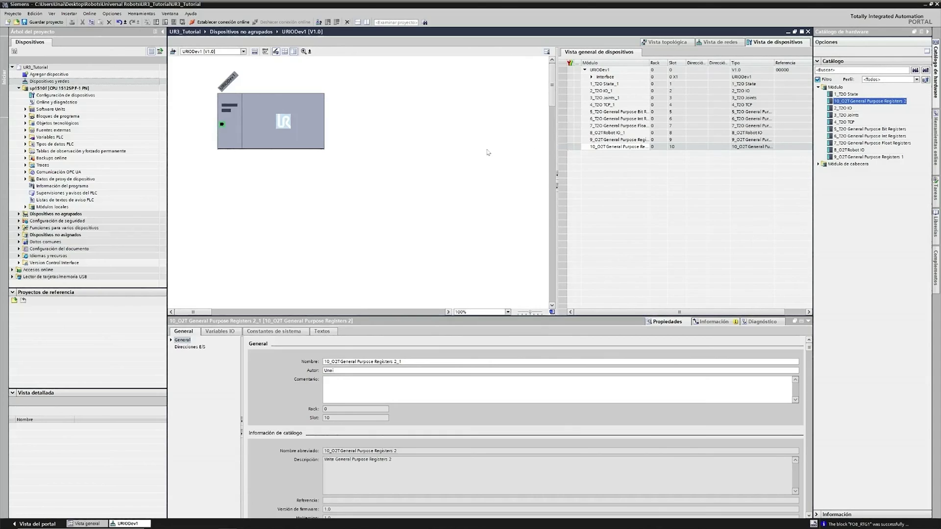
- In the network view, connect the PROFINET interface of the sp1510f PLC to the URIODev1 robot device
left_click(69, 82)
double_click(68, 80)
left_click_drag(262, 121, 465, 128)
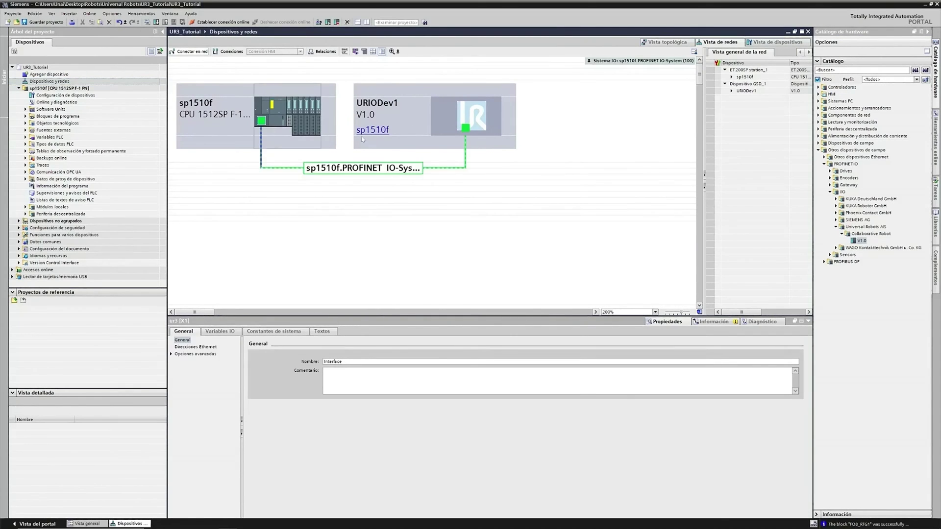
- Set the IP address of the URIODev1 PROFINET interface to 192.168.50.225
left_click(449, 112)
double_click(450, 111)
key("Down")
key("Down")
key("Down")
key("Down")
key("Down")
key("Down")
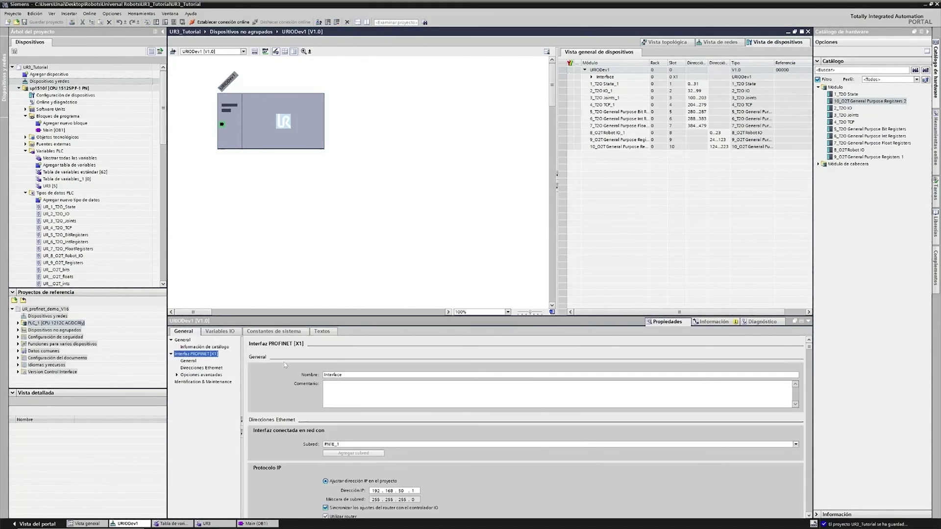
double_click(415, 457)
type("22")
double_click(402, 464)
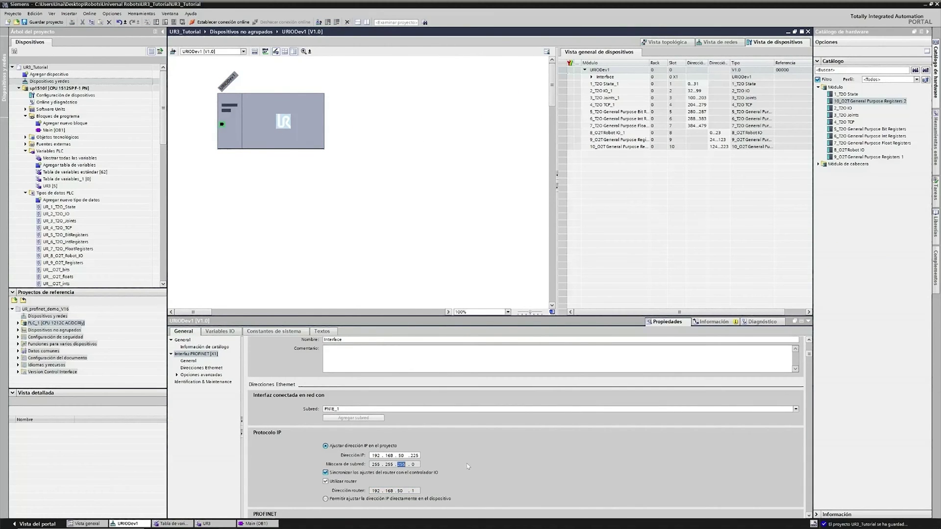
- Turn off router synchronisation with the IO controller and automatic device naming for URIODev1, and set its PROFINET device name to ur3
scroll(401, 464, "down", 2)
left_click(325, 454)
scroll(325, 455, "down", 5)
left_click(325, 458)
double_click(332, 471)
type("ur3")
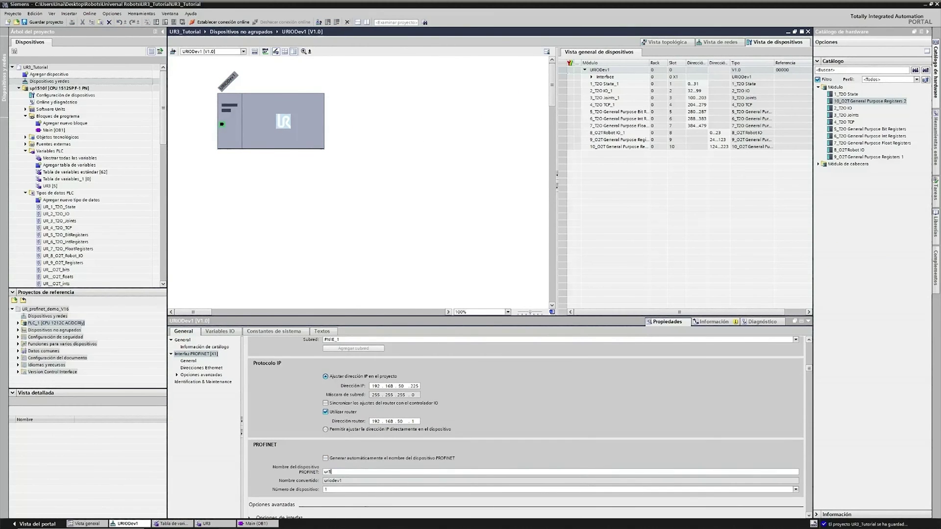
scroll(525, 426, "down", 2)
scroll(526, 426, "down", 5)
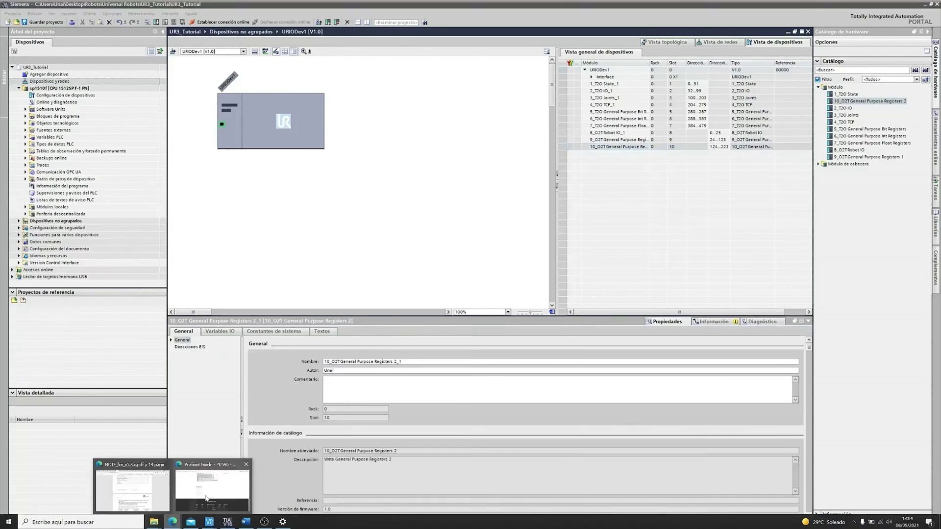
left_click(210, 485)
left_click(294, 284)
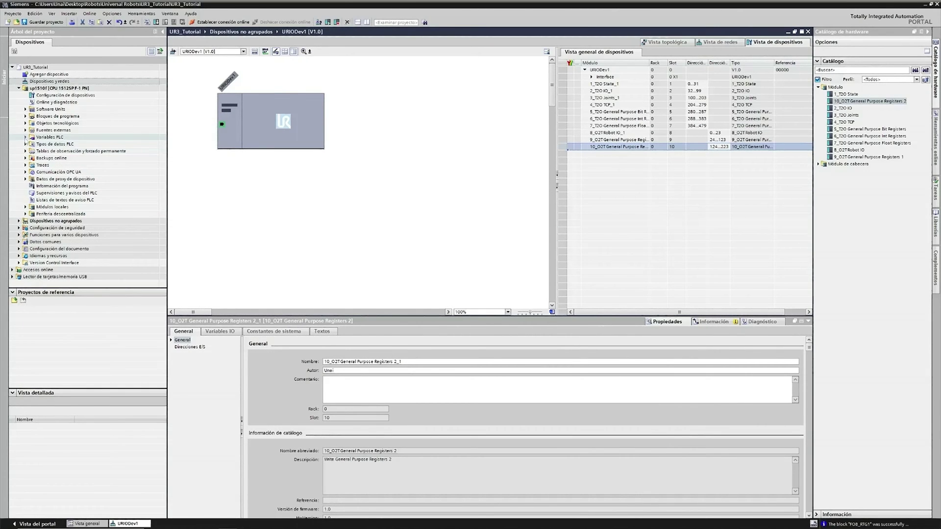
- Add UR_datastruct.udt from the ur3 profinet folder to the PLC's external source files
left_click(26, 132)
double_click(67, 138)
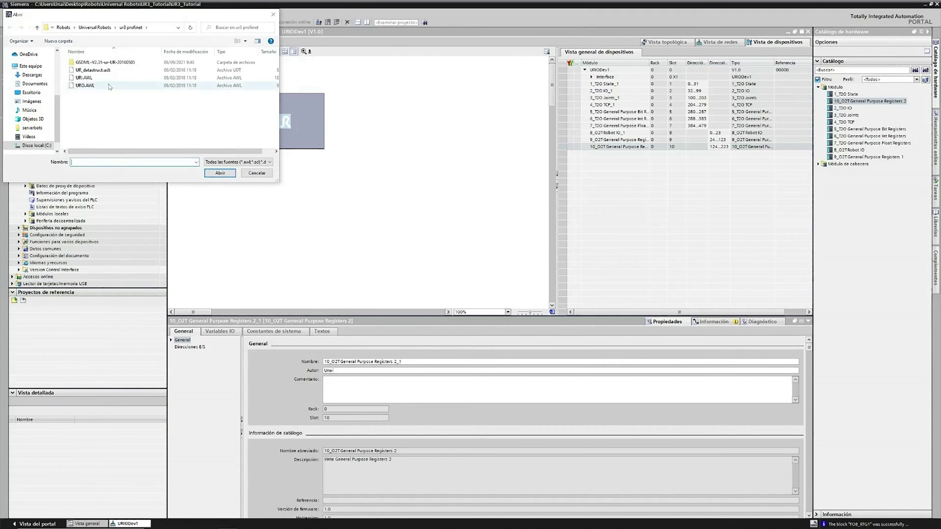
left_click(112, 71)
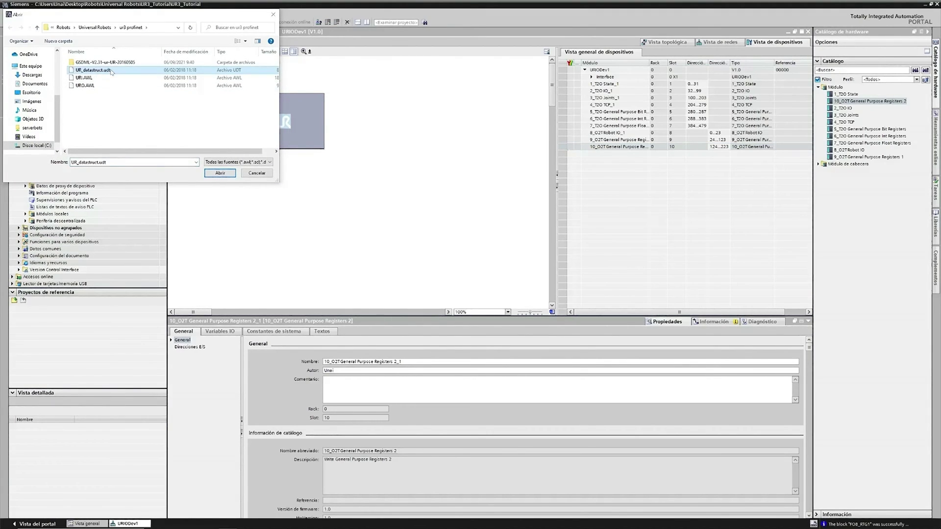
double_click(111, 72)
- Generate blocks from the UR_datastruct.udt source file and accept overwriting existing blocks
left_click(70, 145)
left_click(68, 151)
left_click(67, 146)
right_click(68, 148)
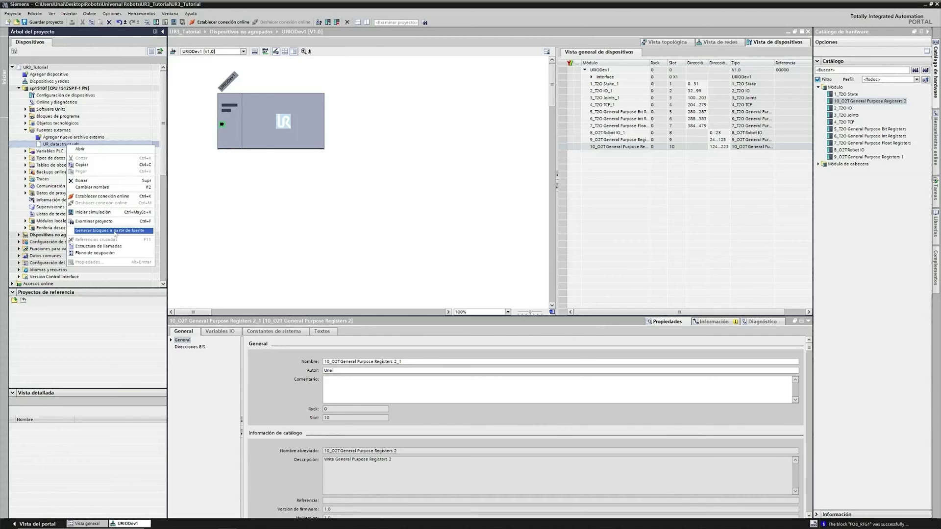
left_click(149, 235)
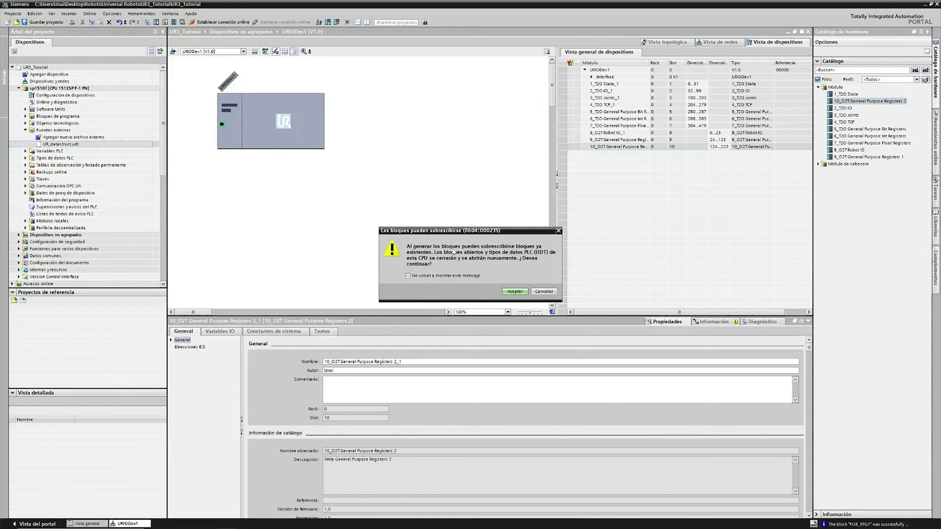
left_click(515, 292)
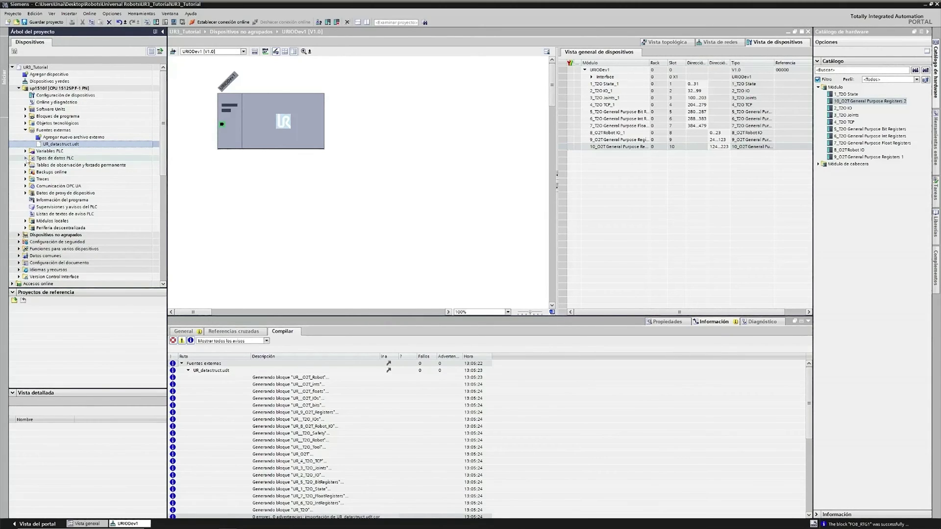
- Examine the generated UR data types in the PLC data types folder of the project tree
left_click(26, 159)
scroll(139, 147, "down", 2)
left_click(77, 137)
left_click(76, 157)
left_click(74, 185)
left_click(71, 215)
left_click(61, 242)
left_click(63, 256)
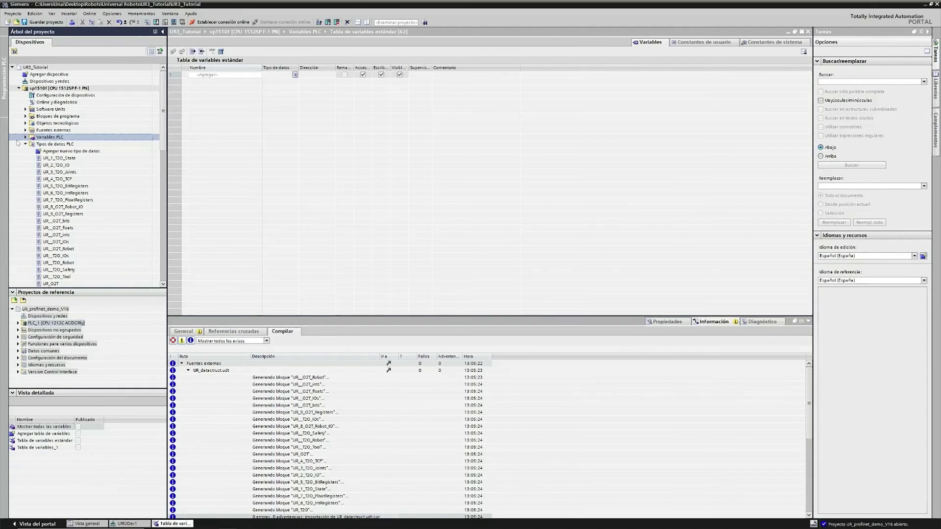
- Add a PLC tag table named UR3 and open it
left_click(25, 137)
double_click(53, 151)
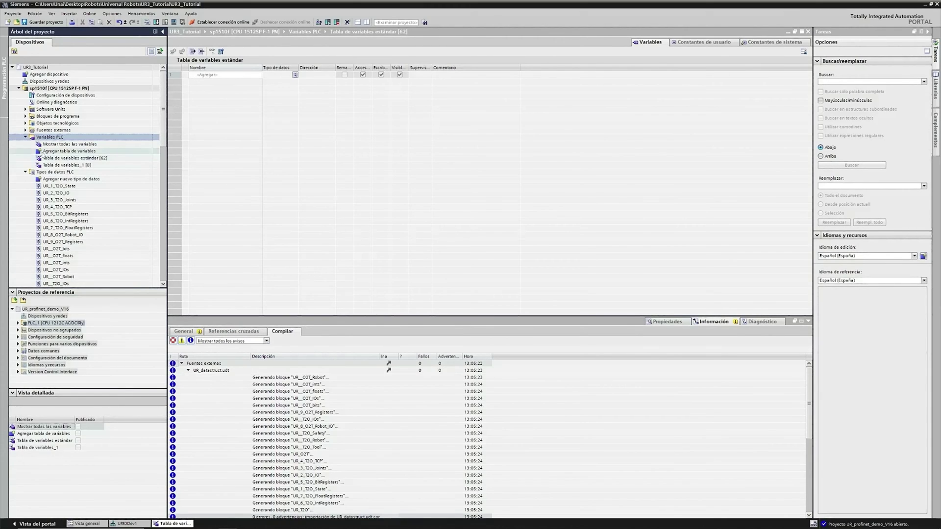
left_click(53, 171)
type("UR")
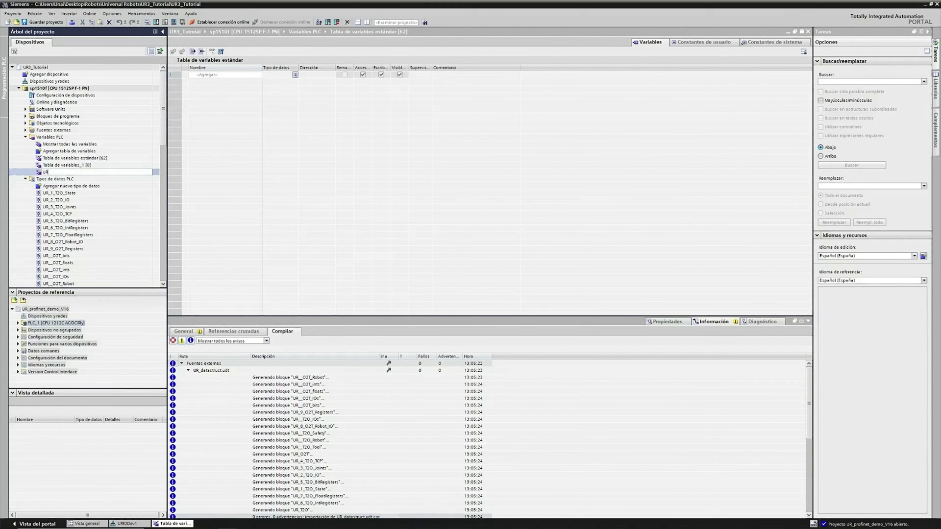
type("3")
key("Return")
double_click(63, 172)
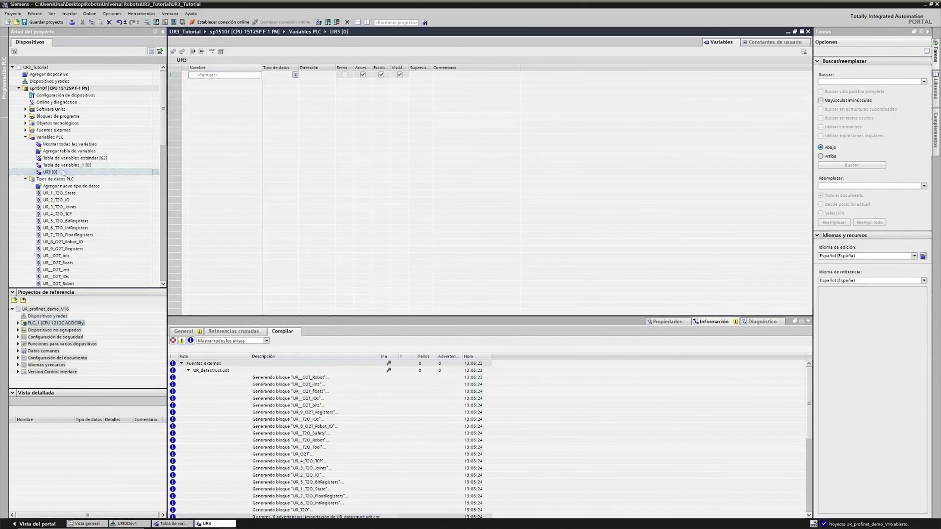
- Add a tag named URI with data type UR_T2O at address %I0.0 in the UR3 table
left_click(211, 76)
type("URI")
left_click(294, 75)
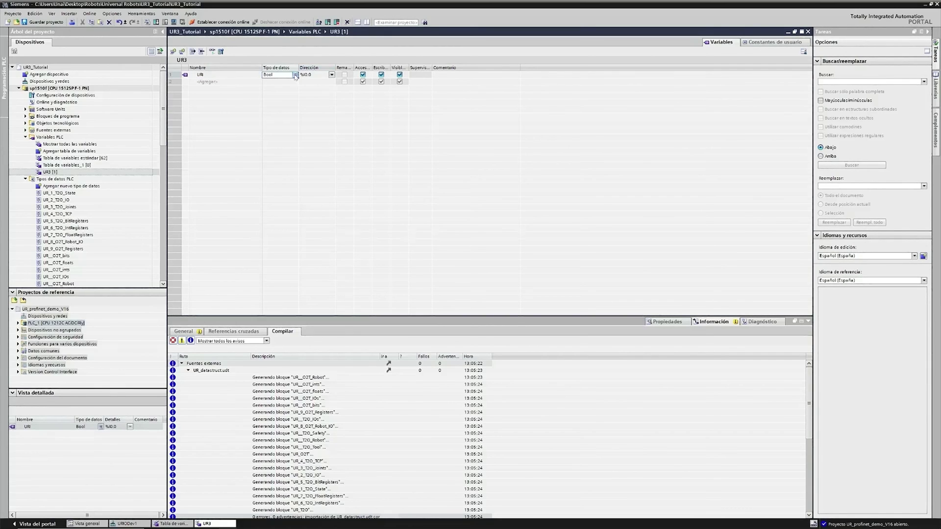
left_click(296, 75)
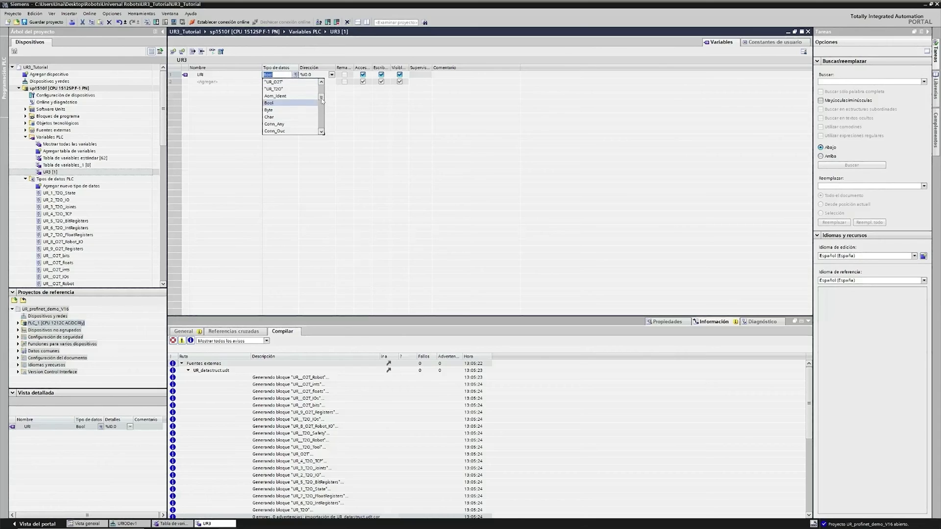
scroll(283, 119, "up", 3)
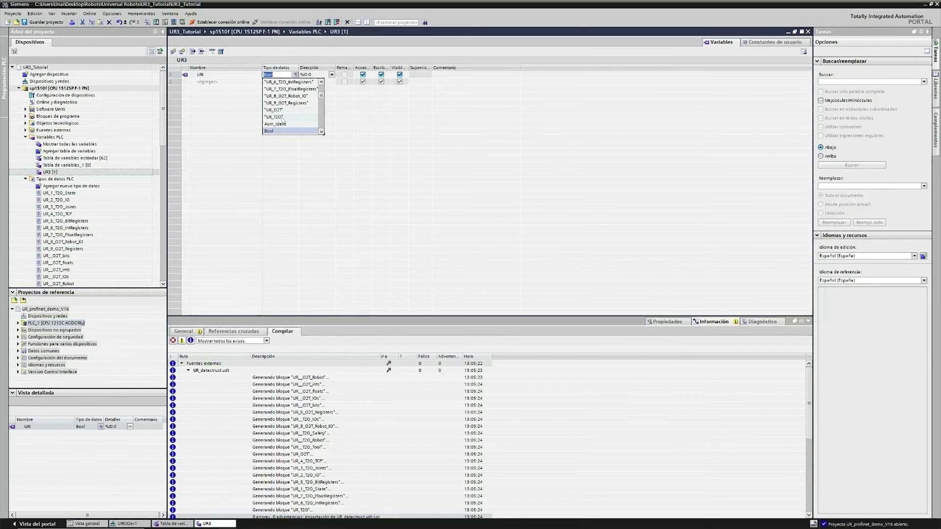
left_click(284, 118)
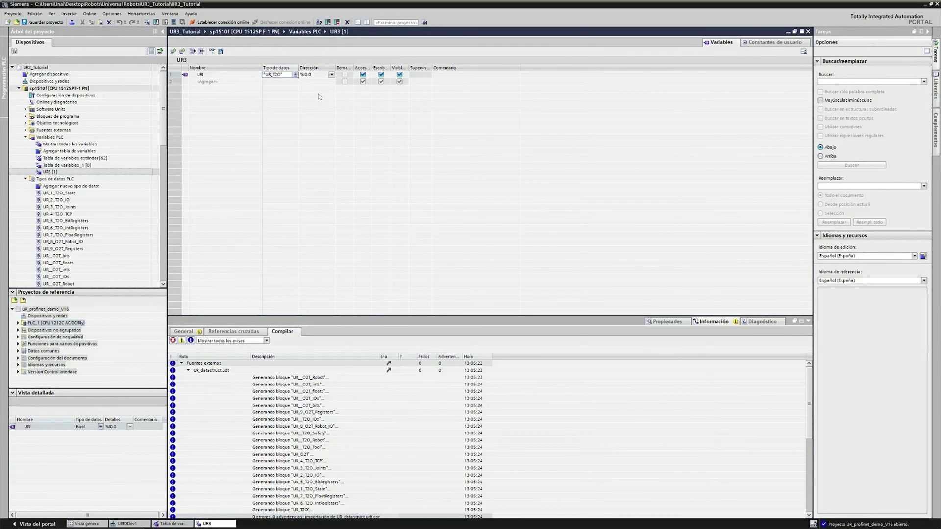
left_click(331, 74)
key("Escape")
- Add a second tag named URO to the UR3 table with data type UR_O2T
left_click(248, 81)
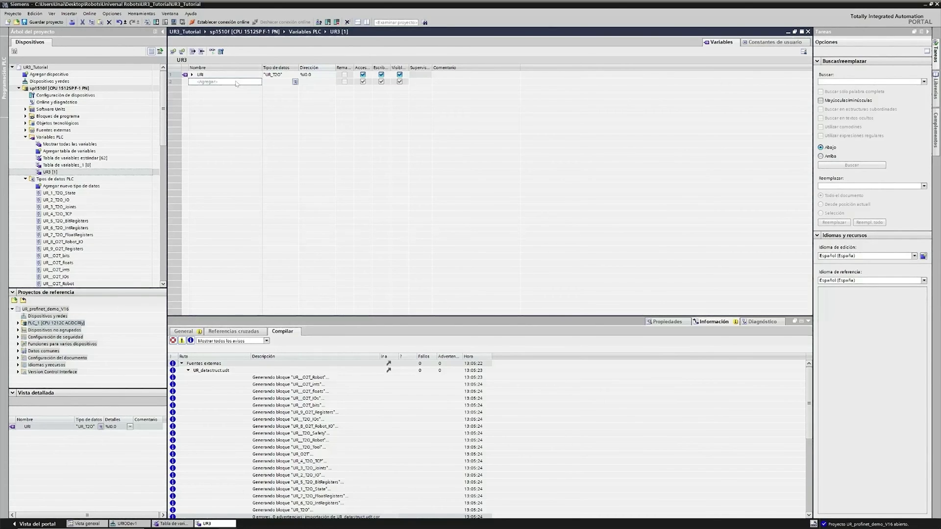
type("URO")
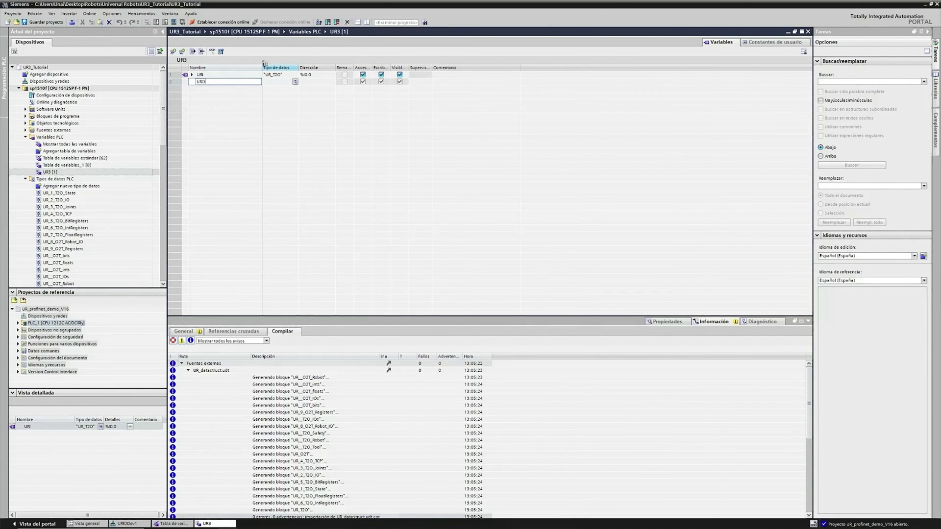
key("Return")
left_click(293, 82)
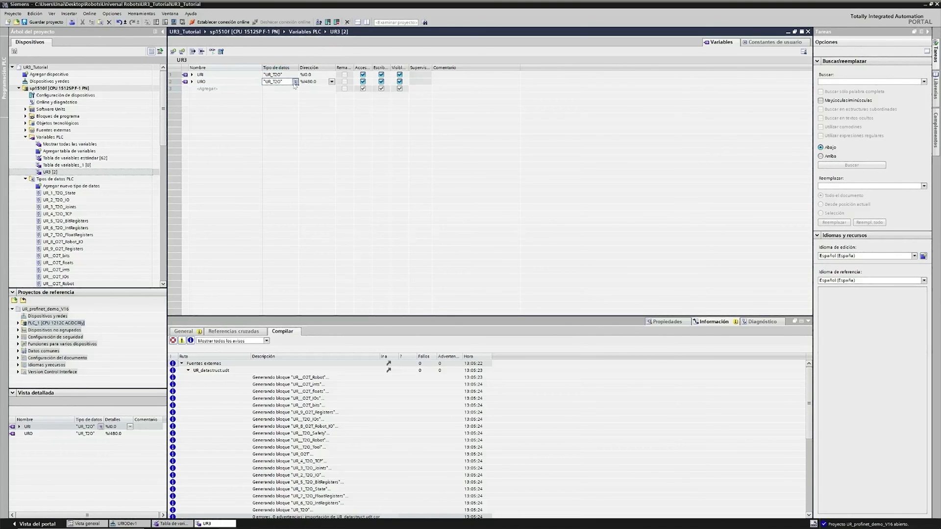
left_click(295, 82)
left_click(321, 89)
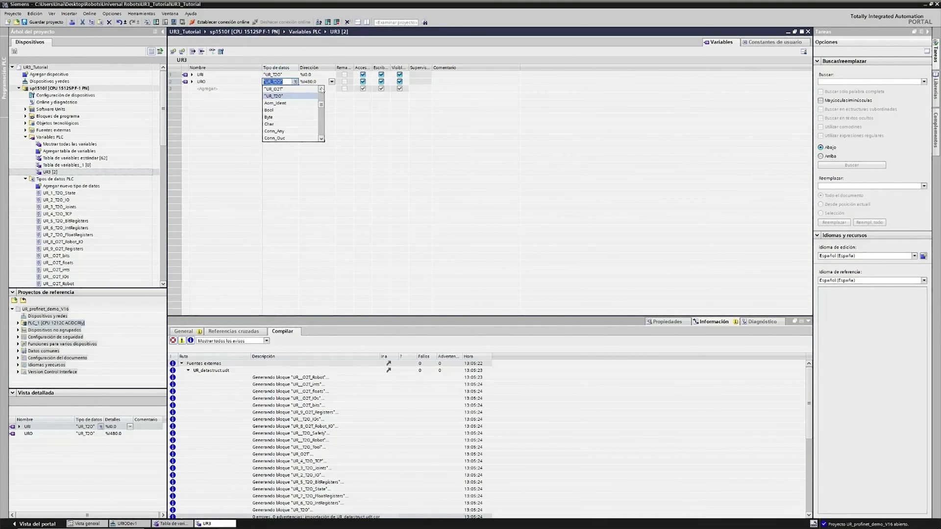
left_click(322, 89)
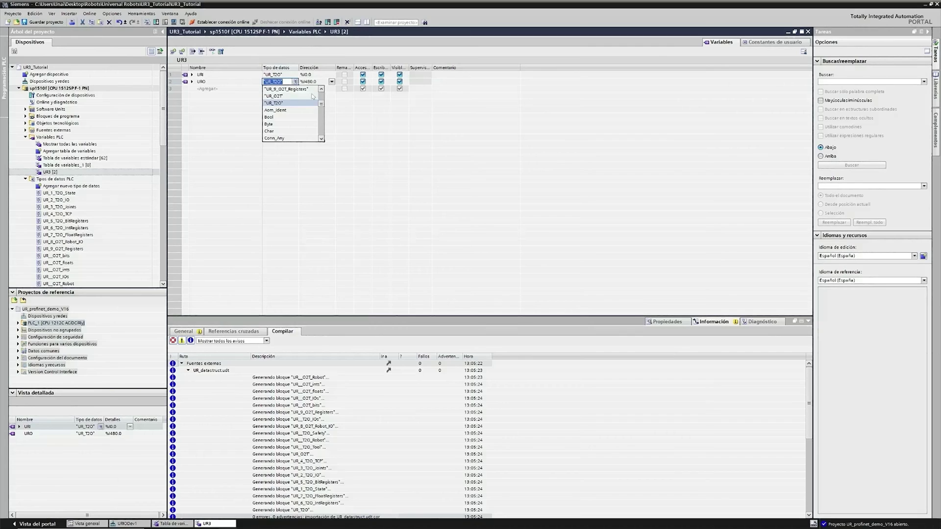
left_click(312, 96)
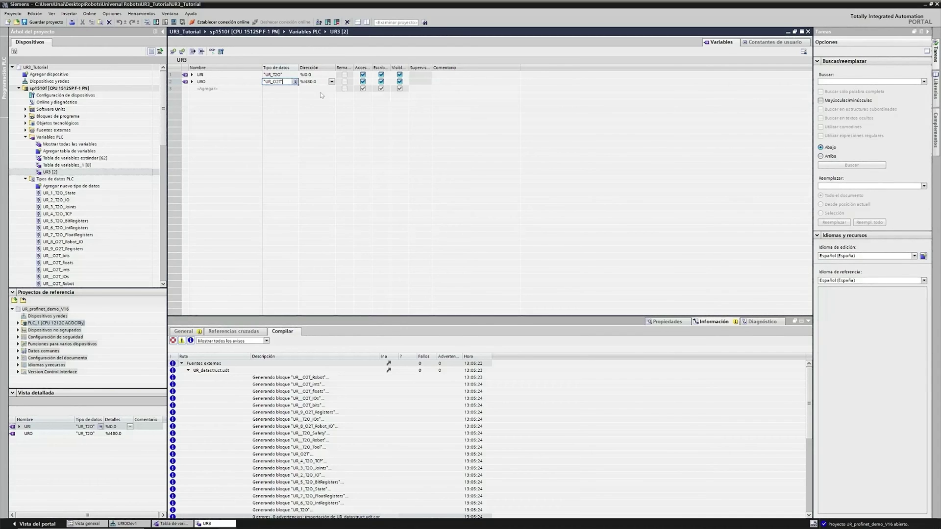
- Set the address of the URO tag to %Q0.0 using operand identifier Q
left_click(331, 81)
left_click(399, 107)
double_click(399, 110)
type("0")
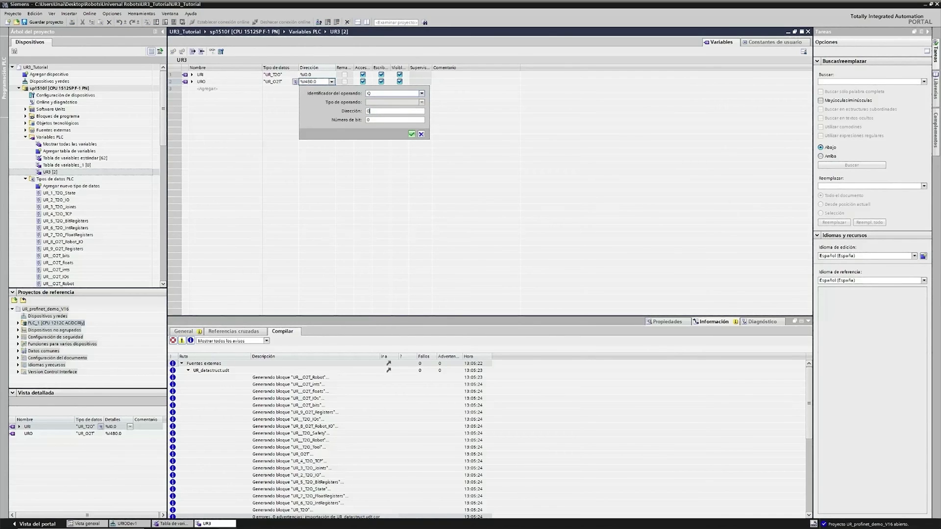
left_click(411, 134)
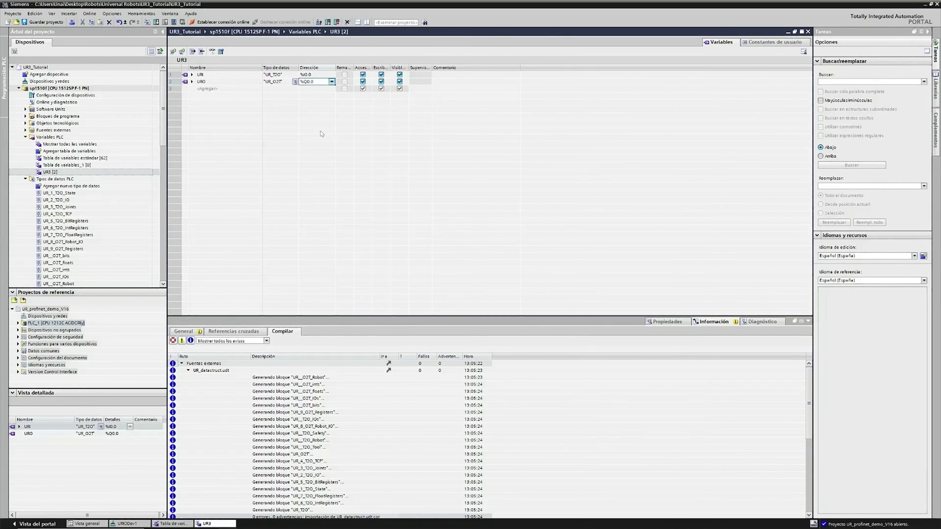
- Add three more tags named Marcha, Paro and Operación_finalizada to the UR3 table
left_click(206, 89)
type("Marcha")
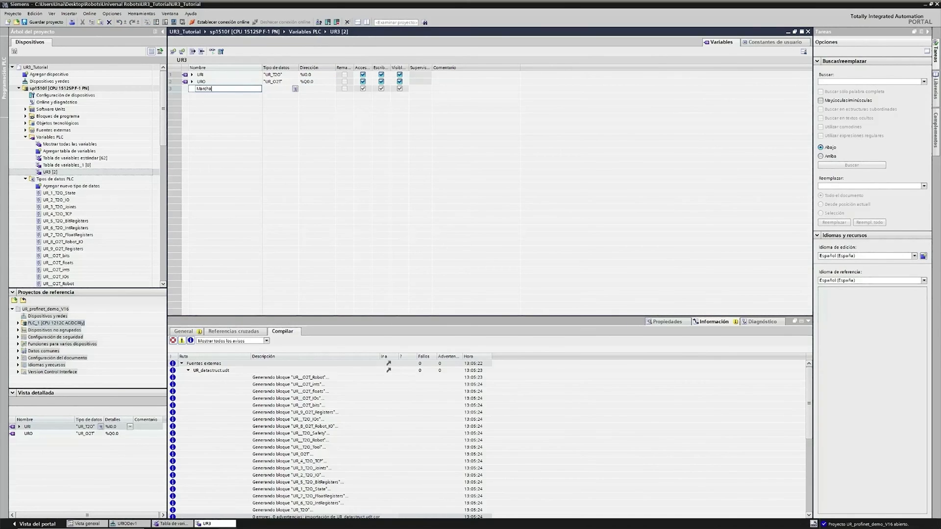
key("Return")
type("Paro")
key("Return")
type("Operación_finalizada")
key("Return")
- Set the data type of the Marcha, Paro and Operación_finalizada tags to Bool
left_click(294, 90)
left_click(294, 90)
left_click(274, 117)
left_click(294, 96)
left_click(294, 97)
left_click(295, 96)
left_click(275, 124)
left_click(286, 103)
left_click(294, 102)
left_click(284, 132)
- Examine the bit registers Register[0] and Register[1] and their addresses inside the URI tag's Bits structure
left_click(193, 75)
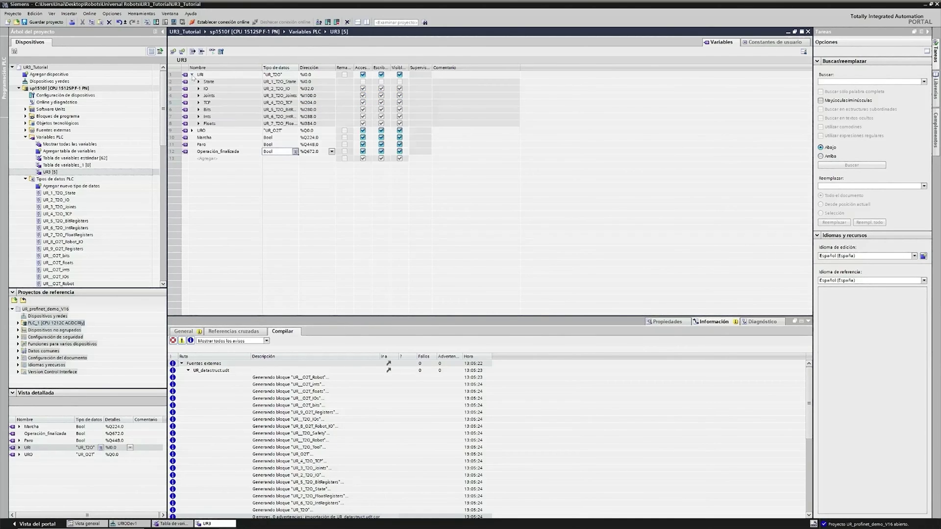
left_click(199, 110)
left_click(205, 116)
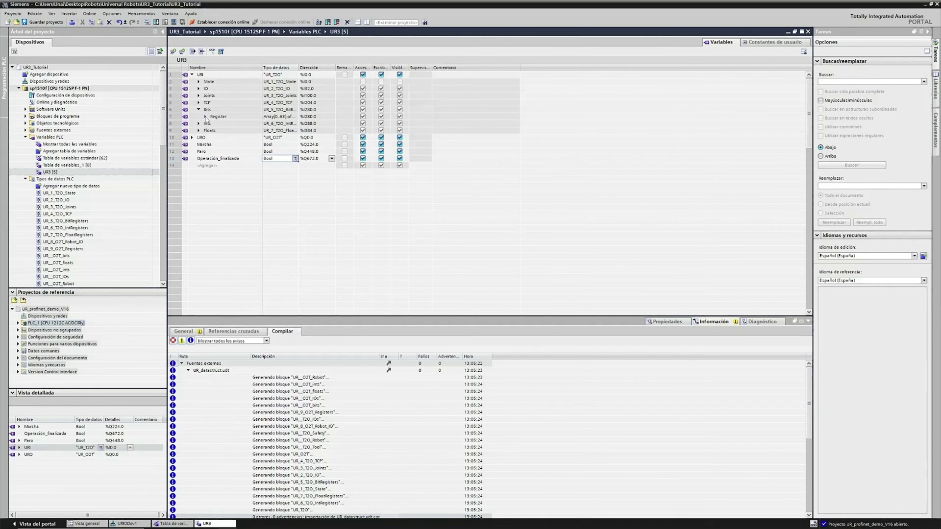
left_click(230, 125)
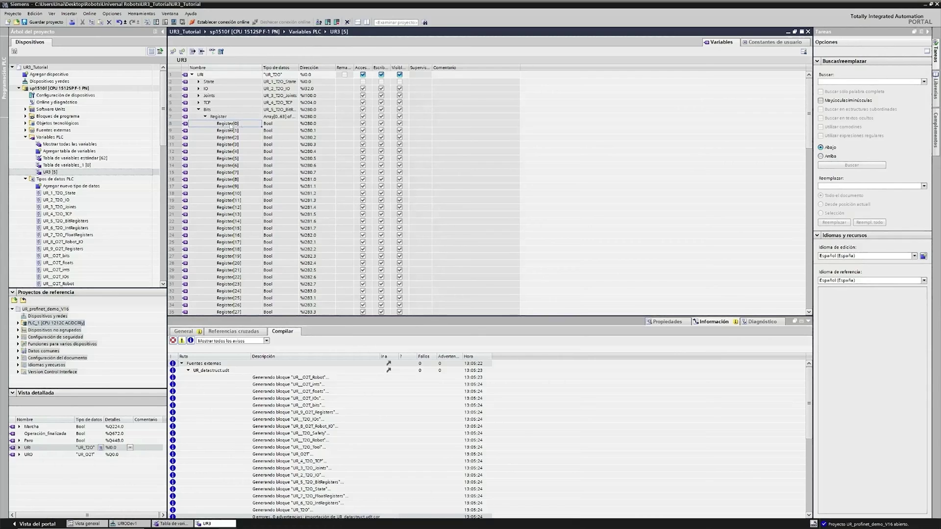
left_click(172, 123)
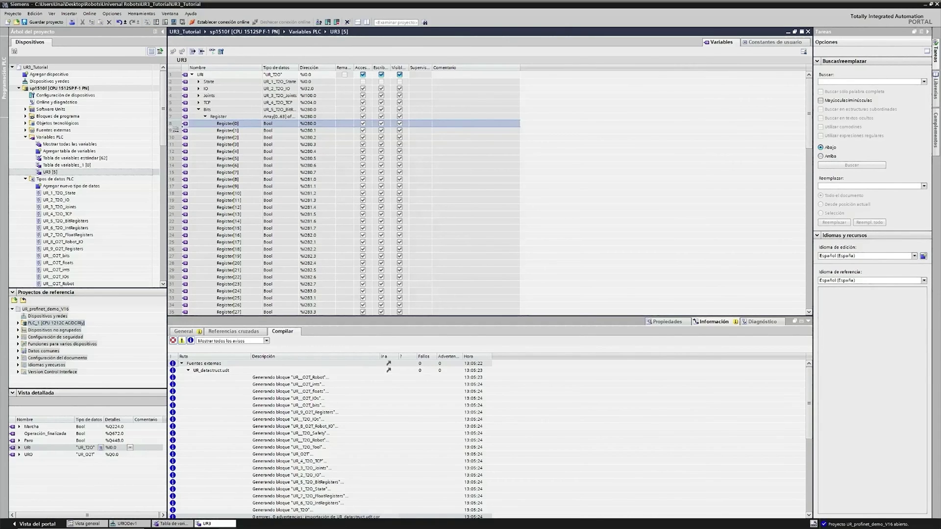
left_click(175, 130)
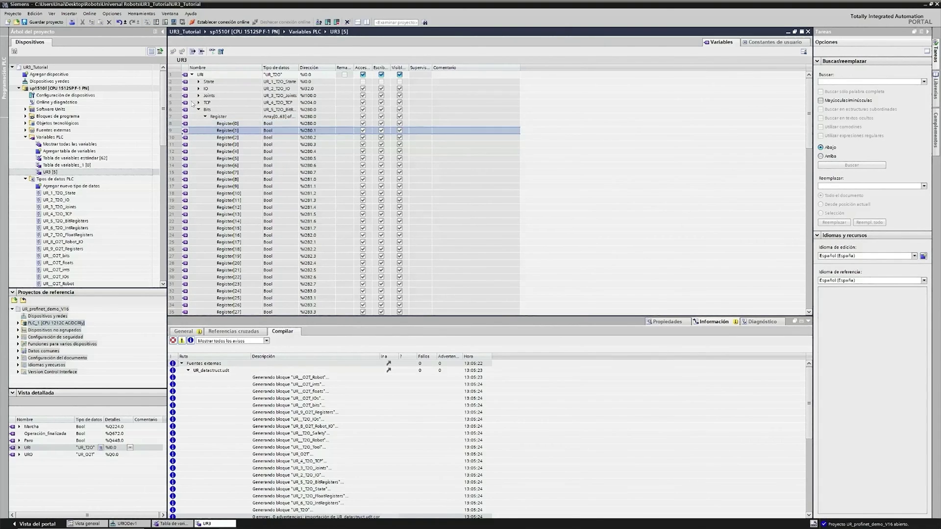
left_click(193, 75)
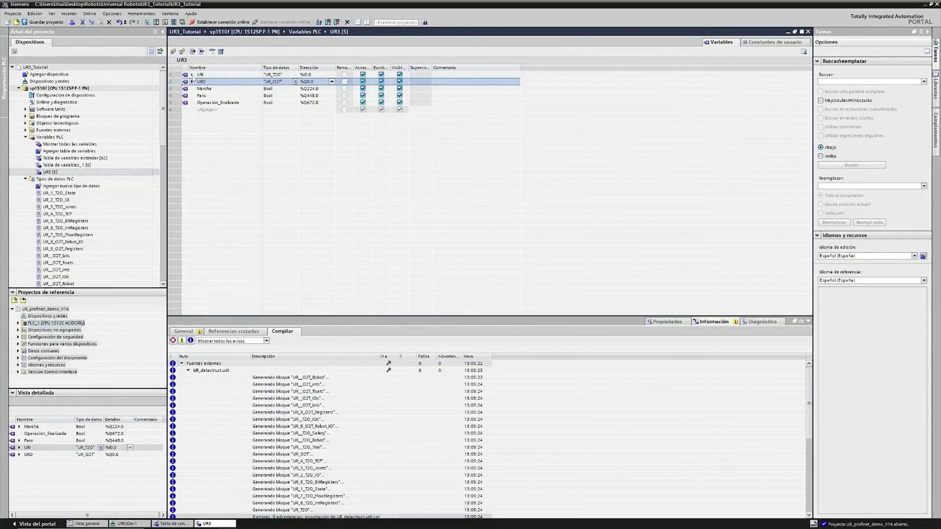
- Compare the bit register addresses of URI with those in URO's Reg 1 structure, leaving both tags collapsed
left_click(193, 75)
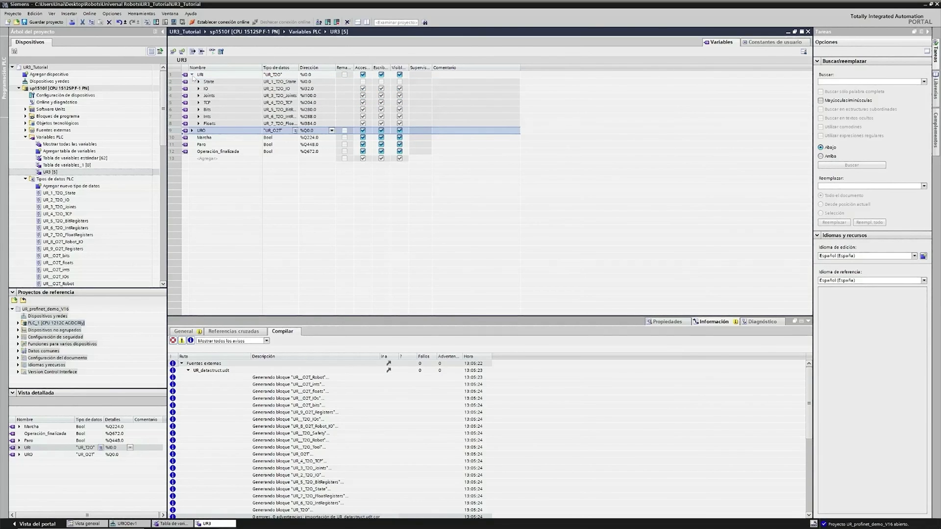
left_click(198, 109)
left_click(210, 118)
left_click(192, 138)
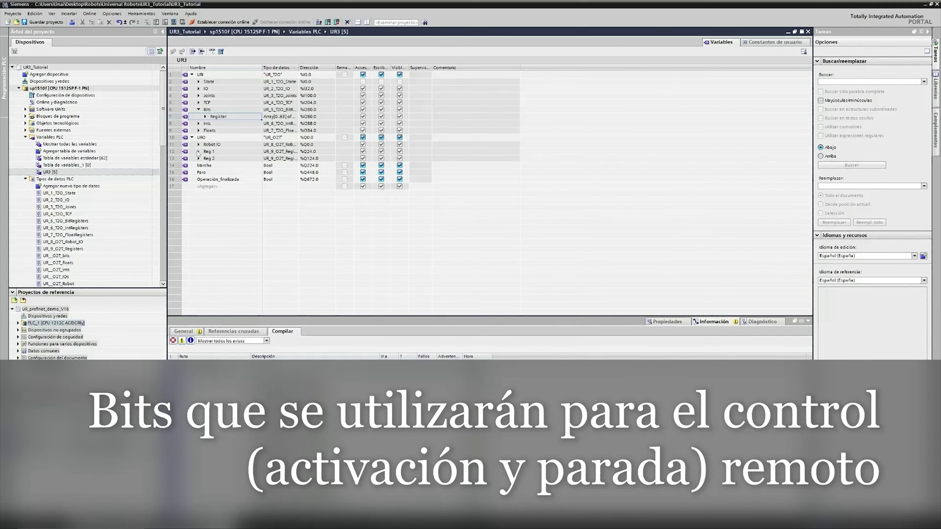
left_click(198, 151)
left_click(206, 158)
left_click(213, 166)
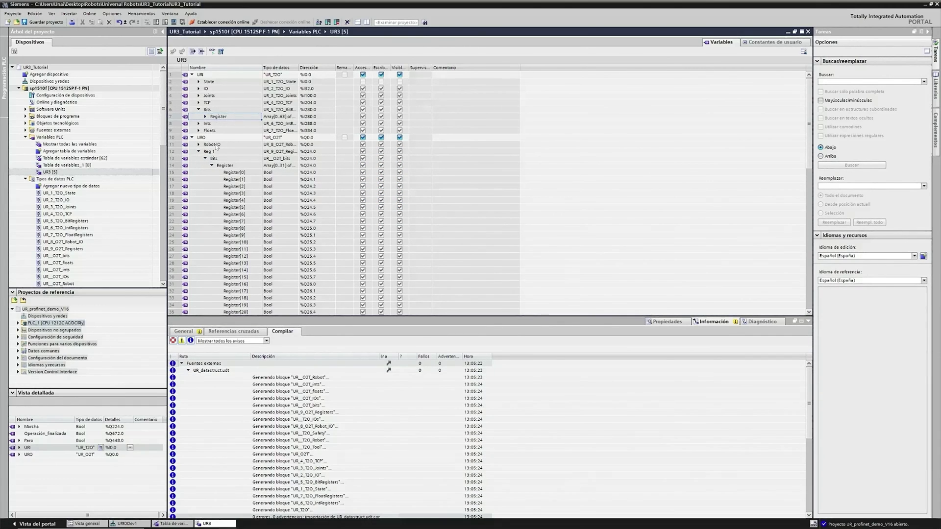
left_click(225, 179)
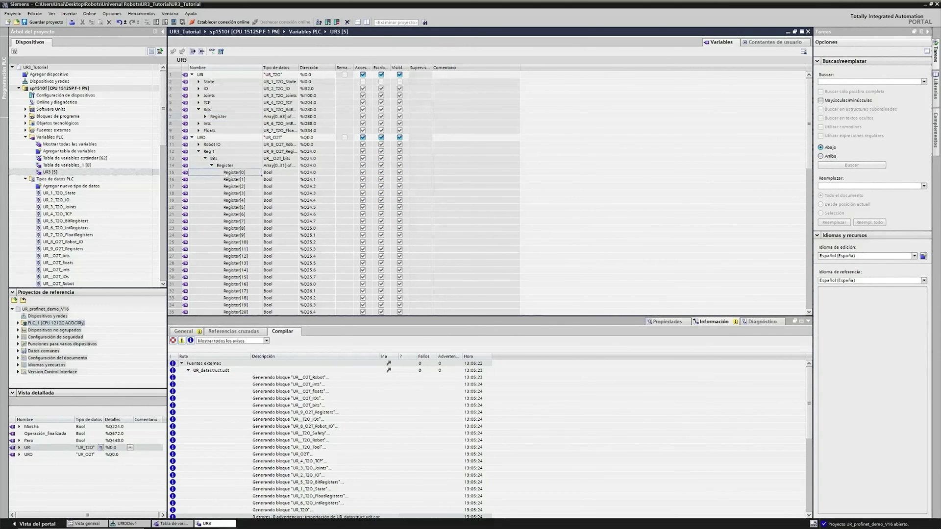
left_click(205, 117)
left_click(228, 128)
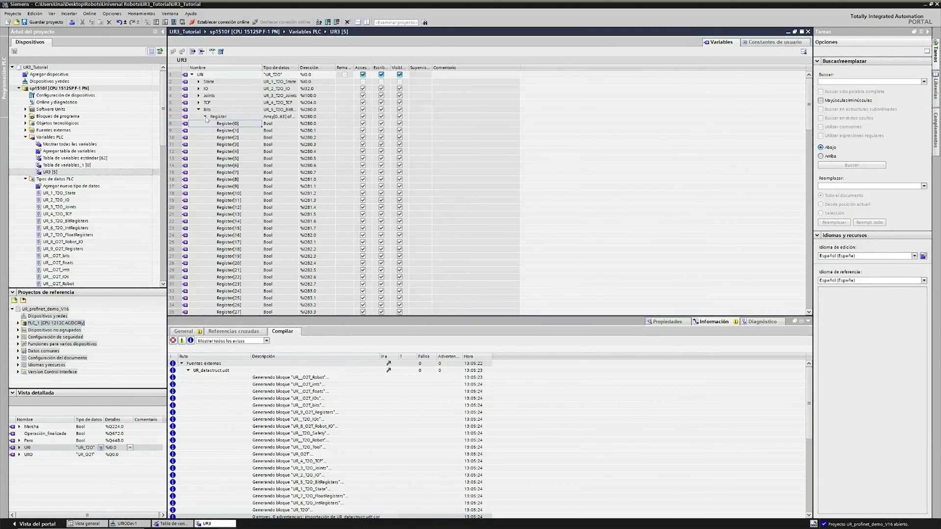
left_click(192, 74)
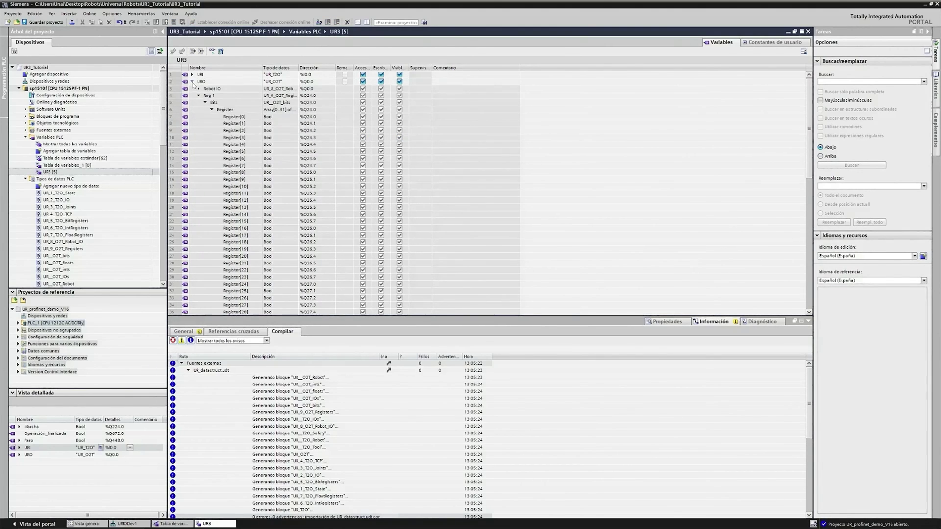
left_click(192, 81)
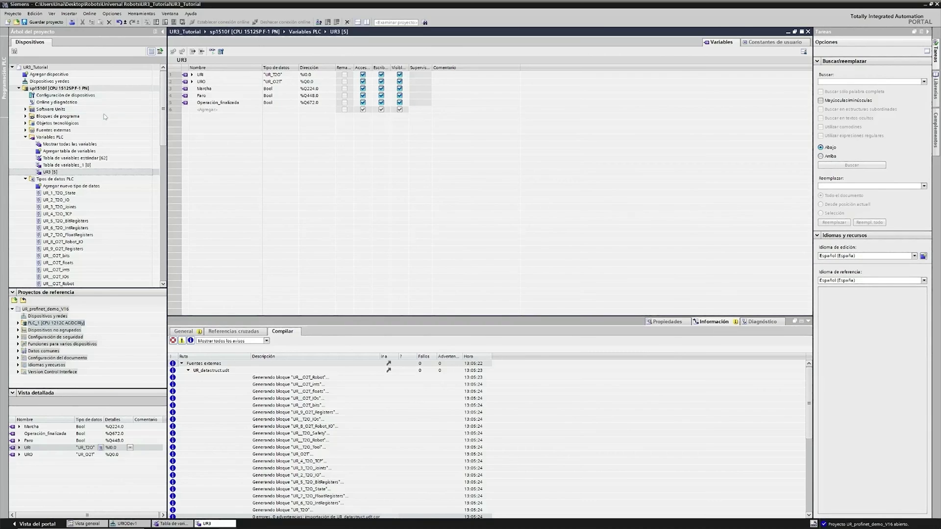
- Open the Main [OB1] block and build two parallel rungs in Segment 1, each with a normally open contact and a coil
left_click(26, 116)
double_click(47, 130)
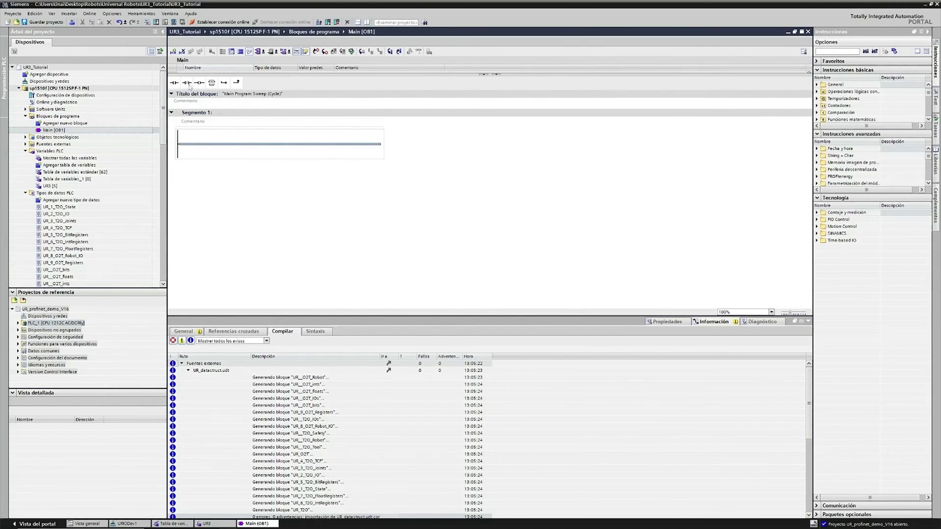
left_click_drag(174, 82, 196, 144)
left_click(221, 144)
left_click(199, 82)
left_click(184, 144)
left_click(223, 82)
left_click(174, 83)
left_click(199, 82)
- Add a normally open contact and a coil to the rung of Segment 2
left_click(191, 223)
left_click(174, 83)
left_click(199, 82)
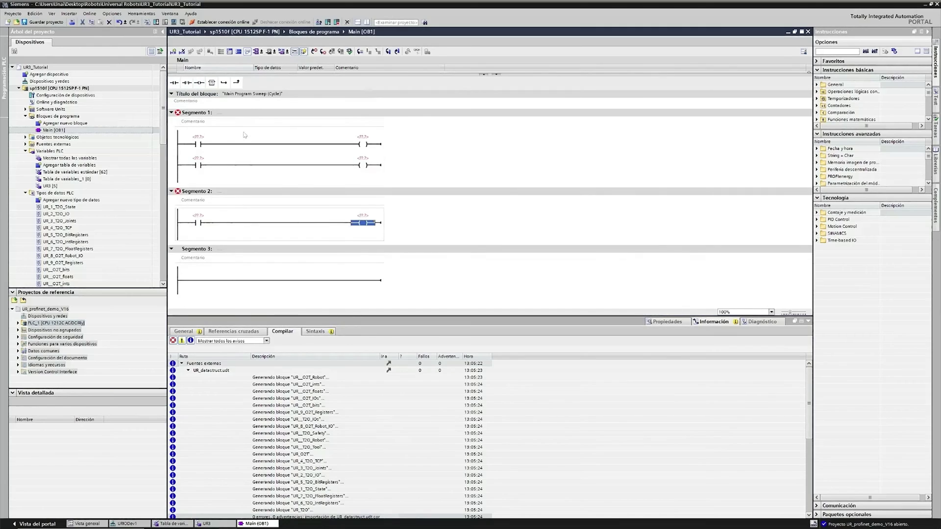
- Title Segment 1 "Send" and Segment 2 "Recived"
left_click(221, 113)
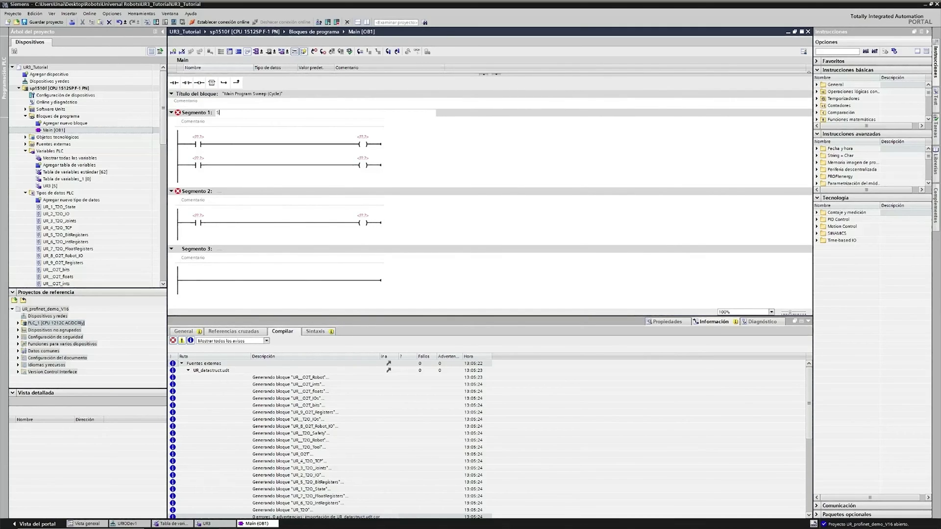
left_click(220, 191)
type("Recived")
key("Return")
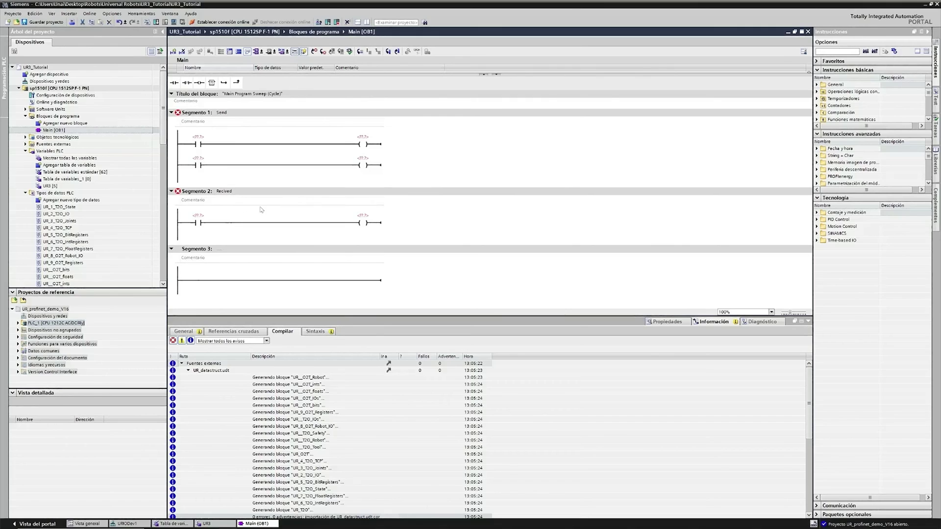
- Assign the Marcha tag to the upper contact and the Paro tag to the lower contact of Segment 1
left_click(202, 138)
left_click(202, 138)
type("Marcha")
key("Return")
key("Return")
key("Return")
type("Paro")
key("Return")
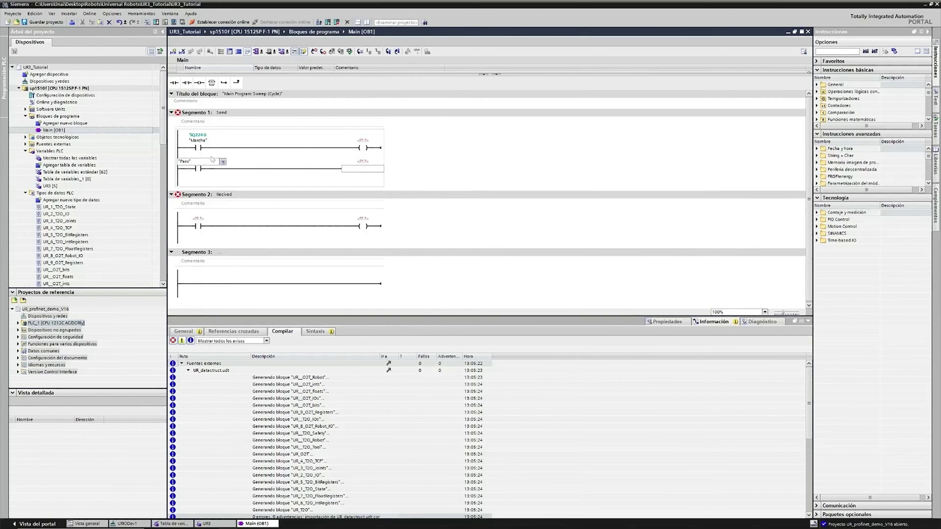
- Assign "URO"."Reg 1".Bits.Register[0] to the coil of the Marcha rung
left_click(362, 140)
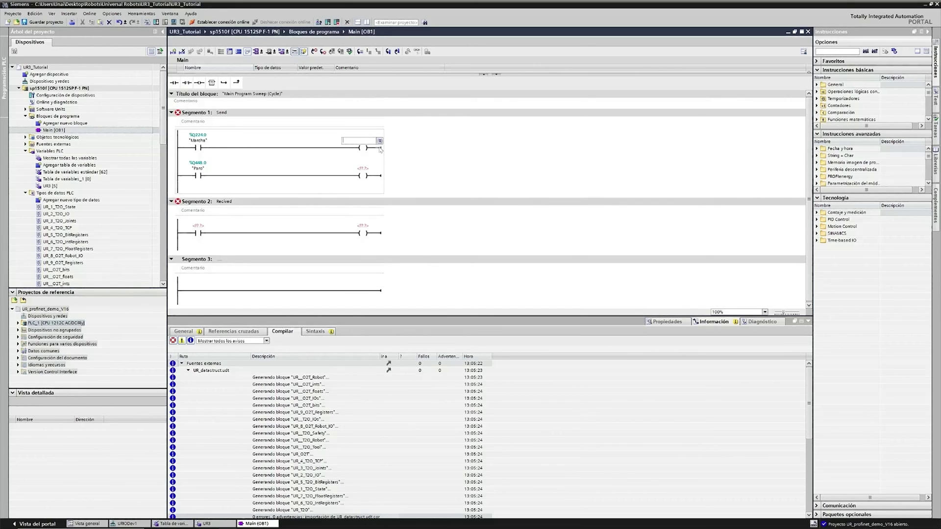
type("uro.")
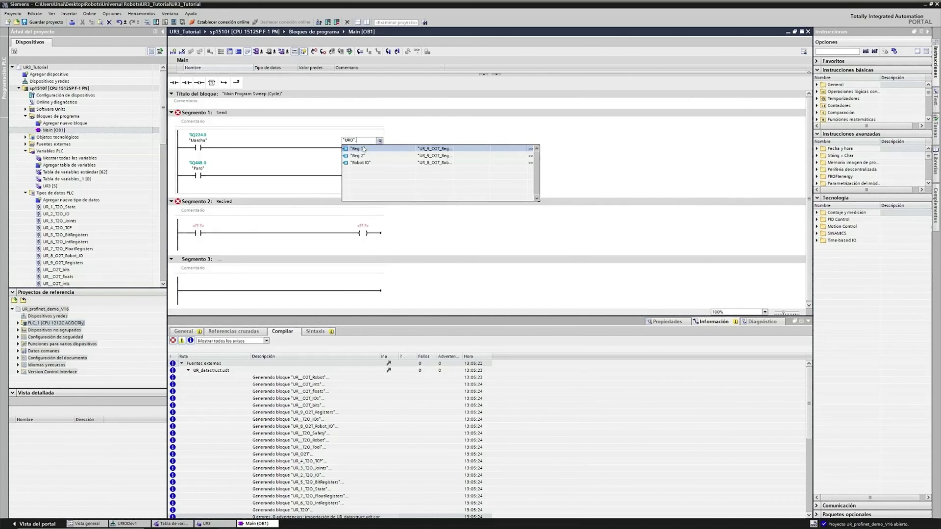
type(".Bits.")
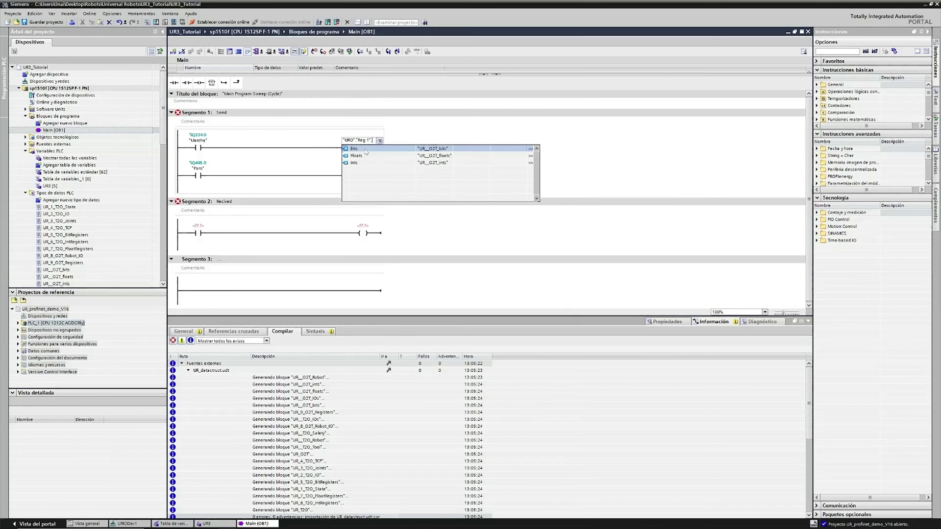
left_click(365, 149)
left_click(380, 153)
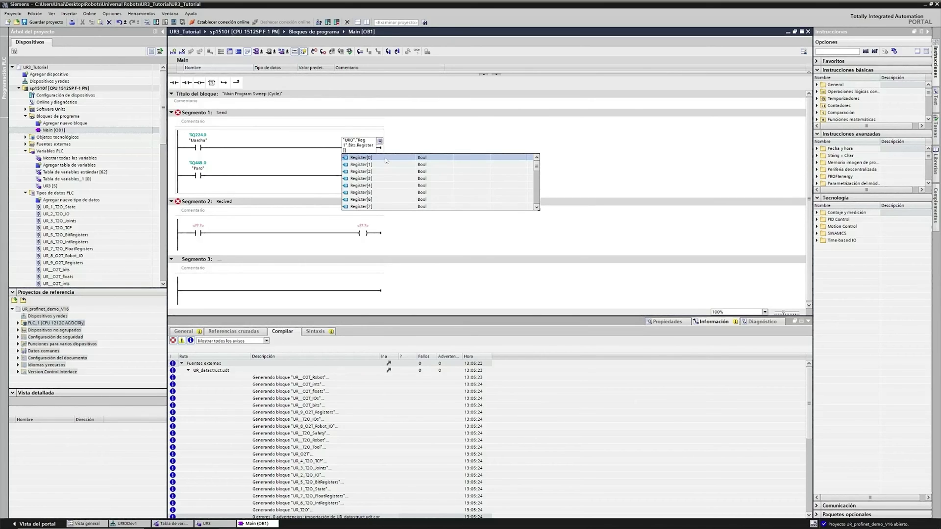
left_click(373, 160)
- Assign "URO"."Reg 1".Bits.Register[1] to the coil of the Paro rung
left_click(368, 175)
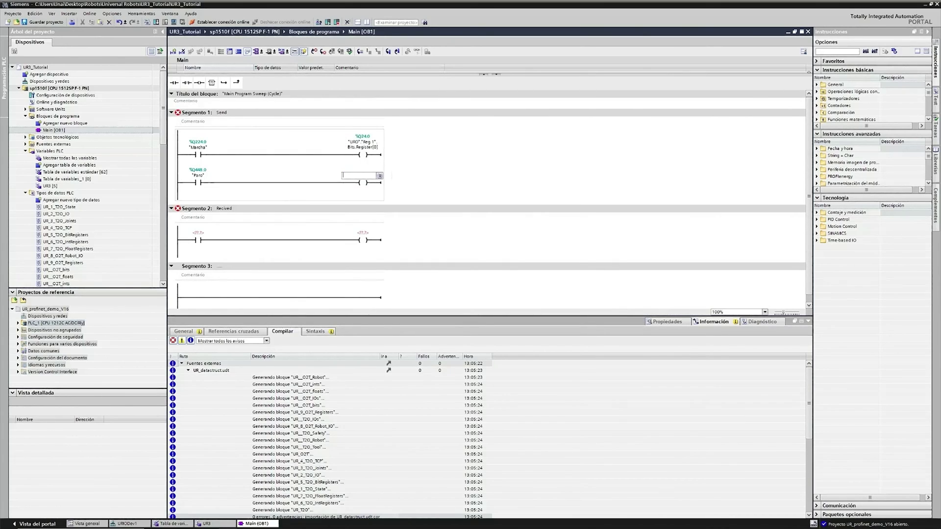
type("ur")
left_click(367, 189)
left_click(367, 184)
left_click(369, 186)
left_click(371, 189)
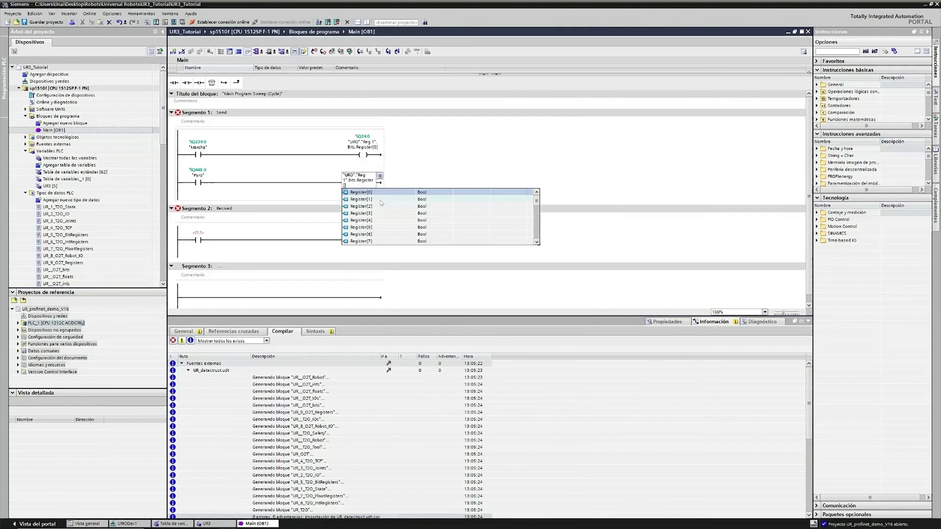
left_click(381, 205)
- Assign the Operación_finalizada tag to the coil of Segment 2
left_click(362, 239)
type("opera")
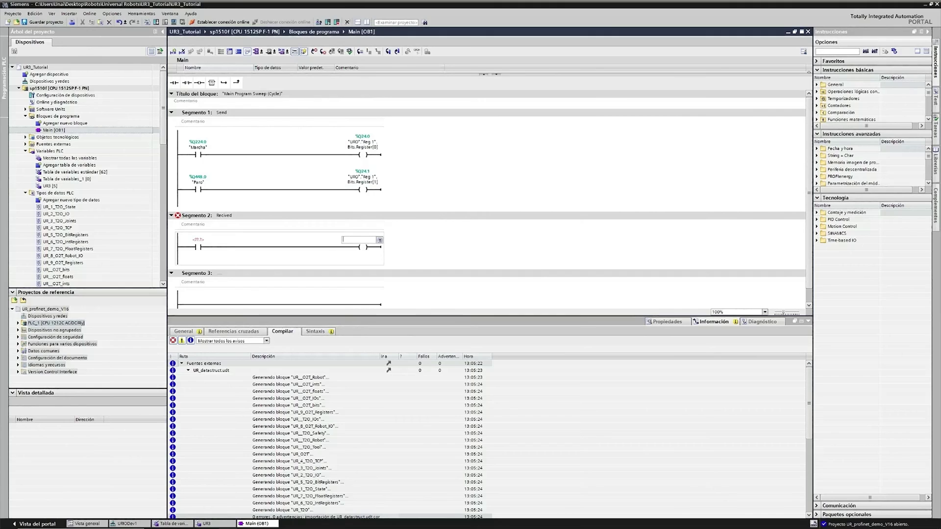
type("ci")
left_click(372, 247)
- In the UR3 tag table, set the addresses of Marcha, Paro and Operación_finalizada to %M0.0, %M0.1 and %M0.2
double_click(47, 186)
double_click(309, 89)
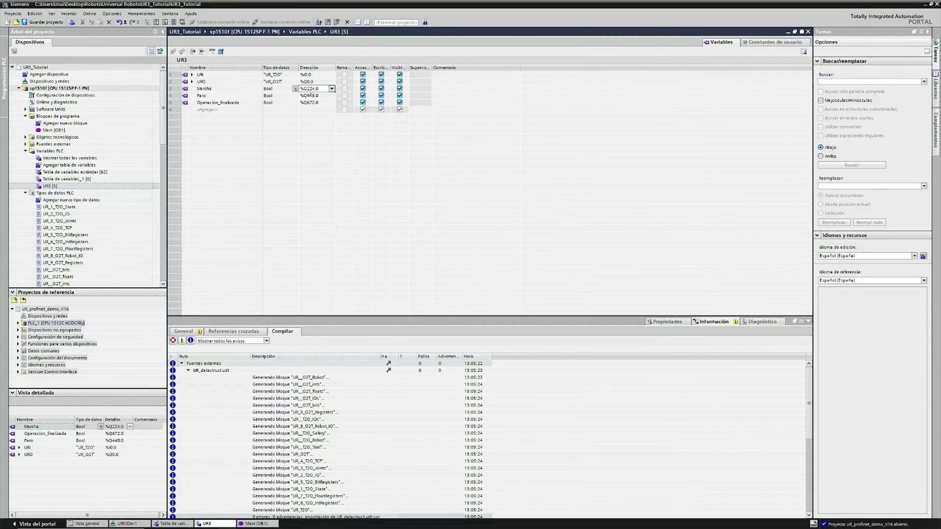
left_click(331, 89)
left_click(421, 101)
left_click(383, 119)
double_click(372, 118)
type("0")
key("Return")
left_click_drag(335, 91, 333, 126)
key("Return")
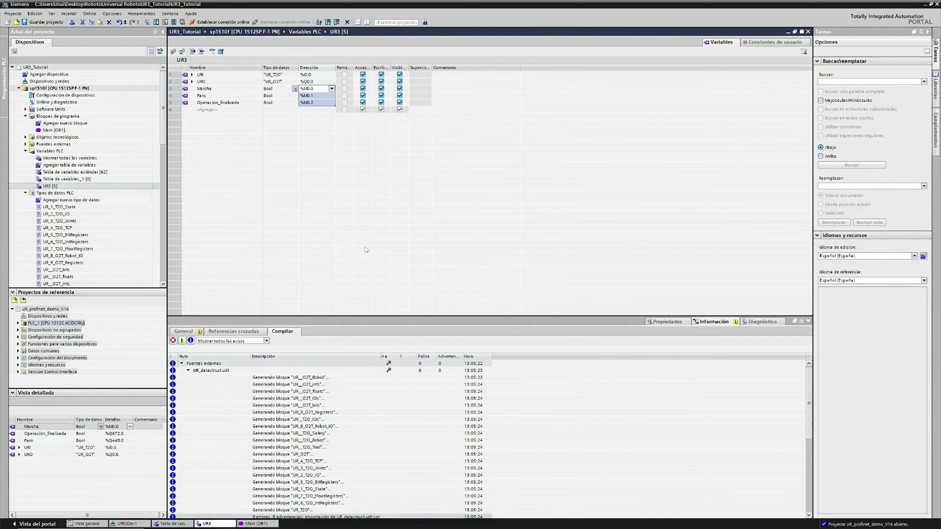
- Assign "URI".Bits.Register[0] to the Segment 2 contact in Main [OB1] and save the project
double_click(61, 130)
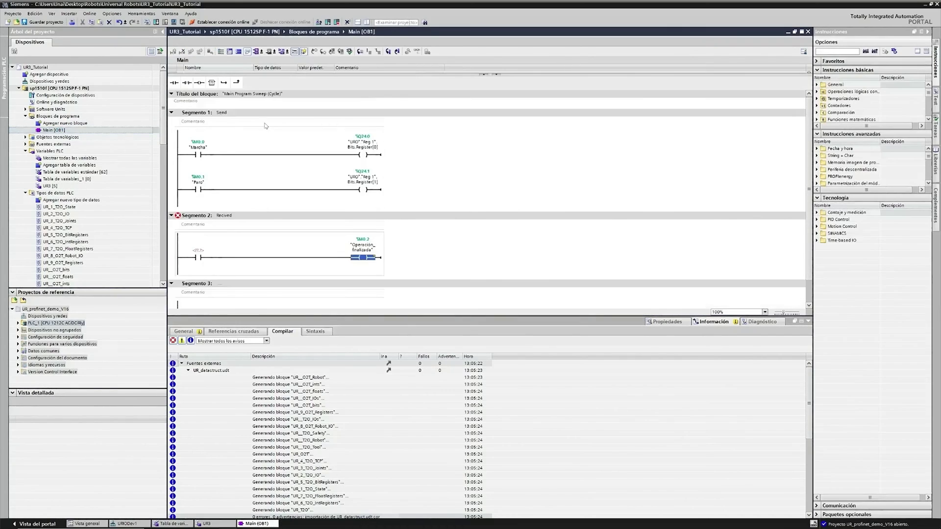
left_click(362, 248)
double_click(199, 251)
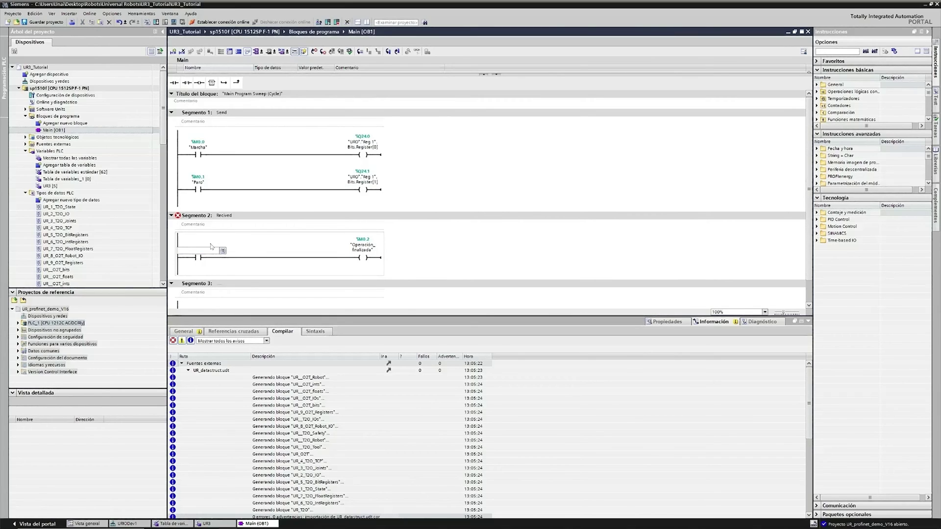
type("URI.")
left_click(200, 261)
left_click(213, 261)
key("Return")
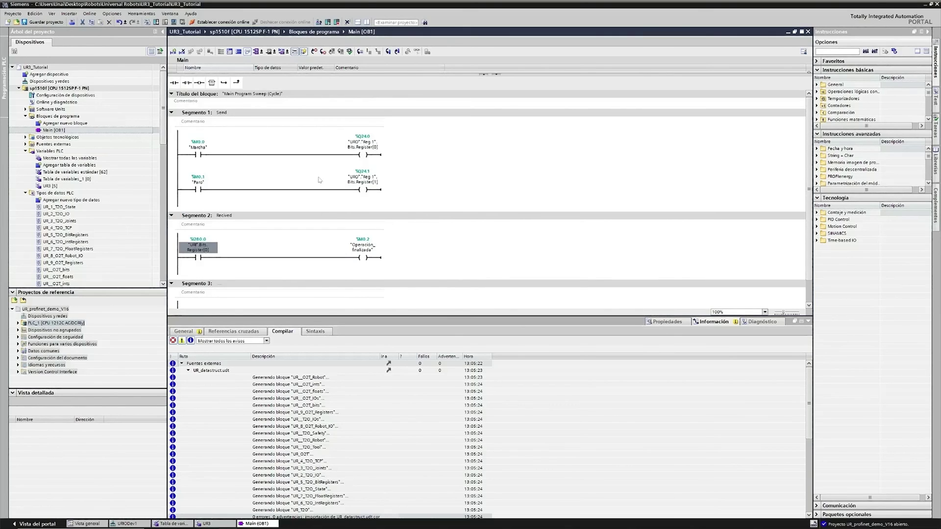
left_click(46, 22)
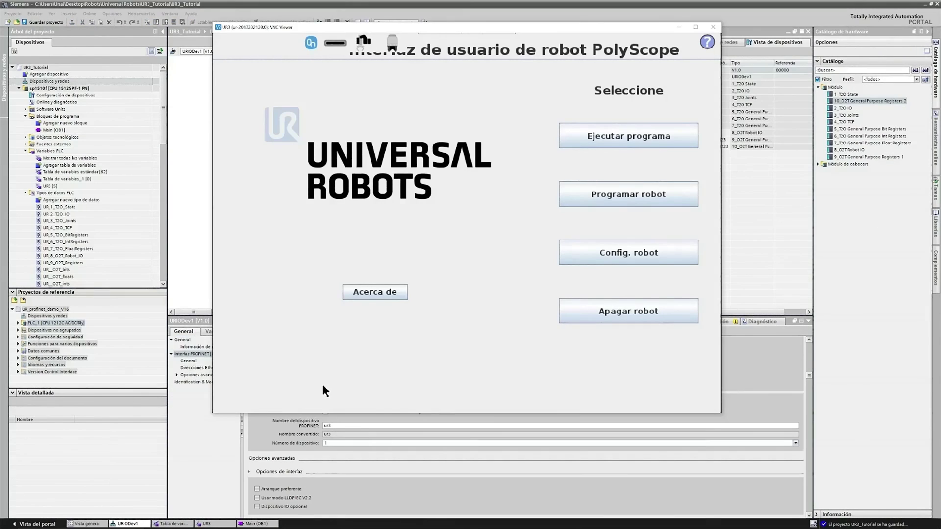
- Apply the static address settings in the robot's network configuration and return to the PolyScope start screen
left_click(626, 251)
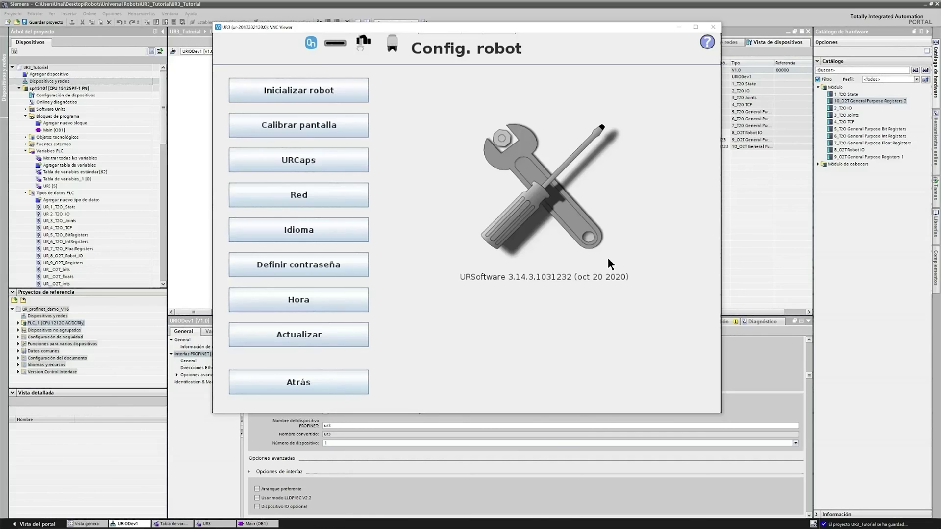
left_click(325, 202)
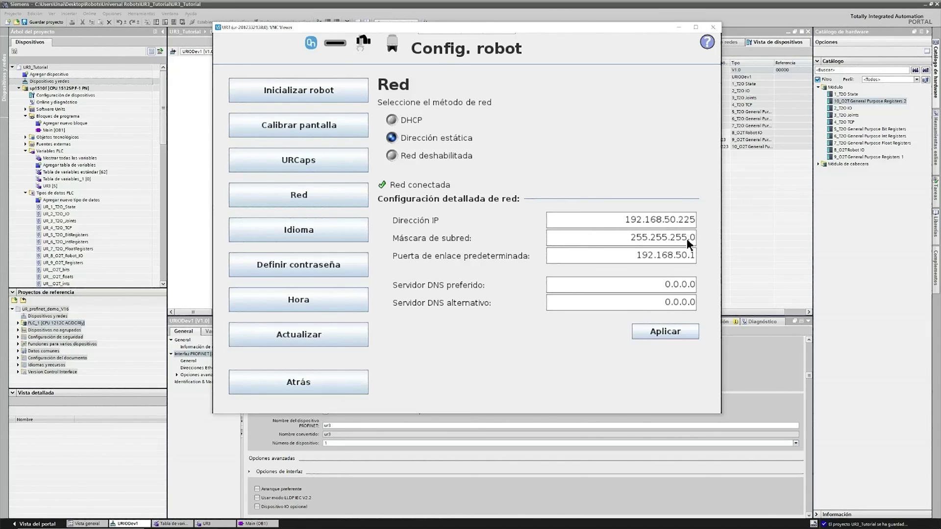
left_click(675, 331)
left_click(674, 331)
left_click(345, 389)
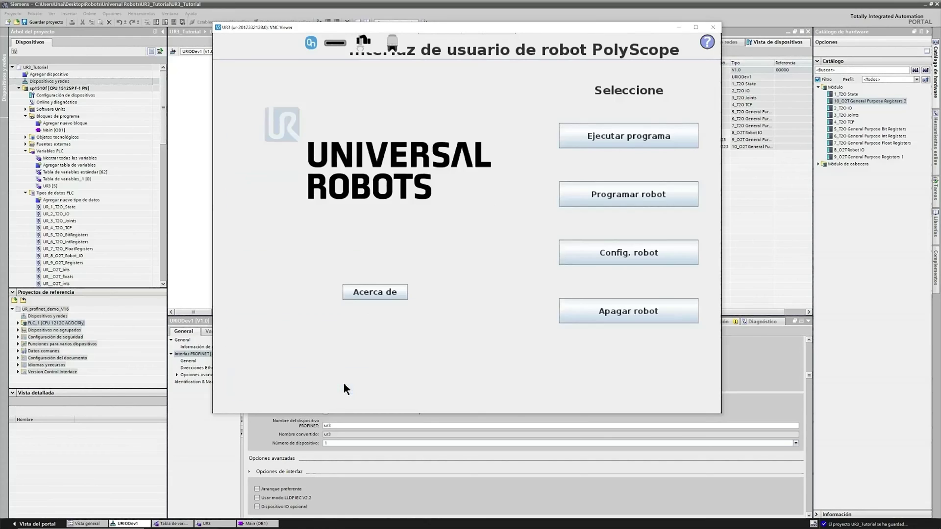
- Open the PROFINET settings of the robot installation, then disable and re-enable the PROFINET I/O device
left_click(633, 196)
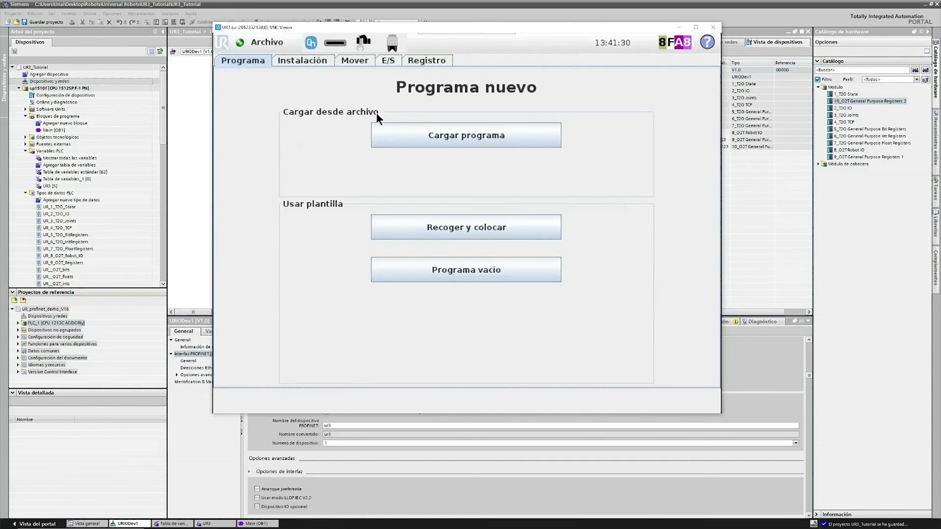
left_click(303, 59)
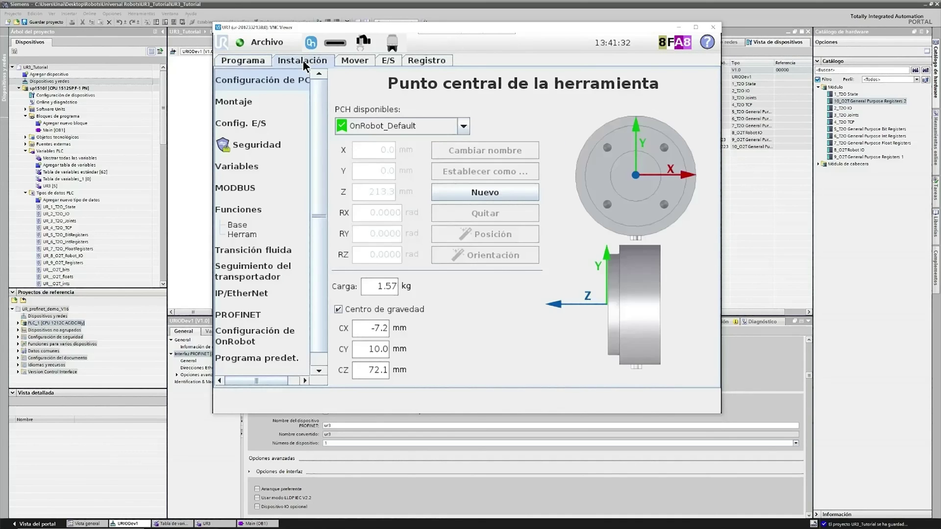
left_click_drag(317, 111, 319, 142)
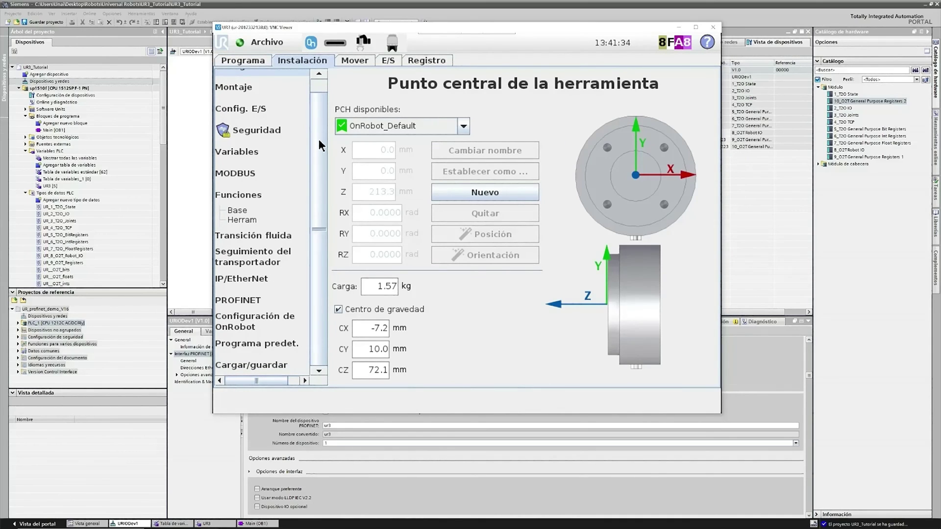
left_click(261, 280)
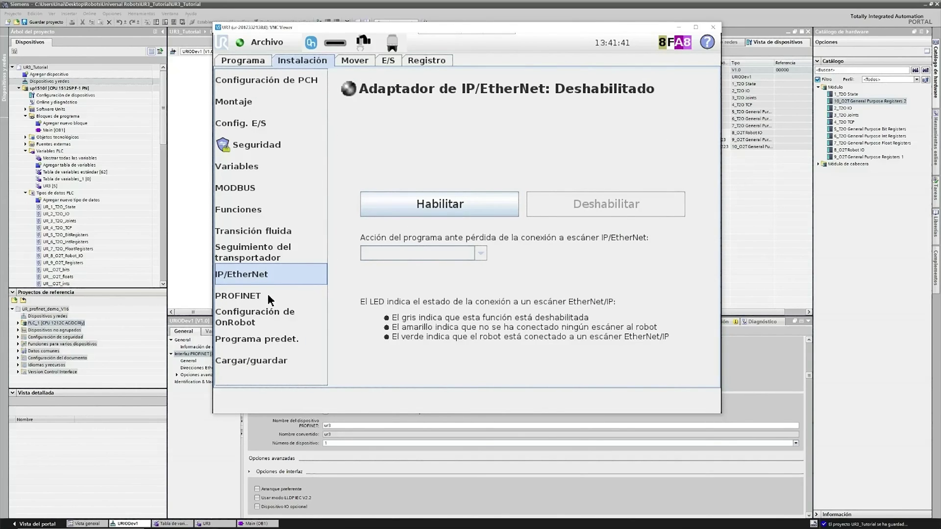
left_click(254, 294)
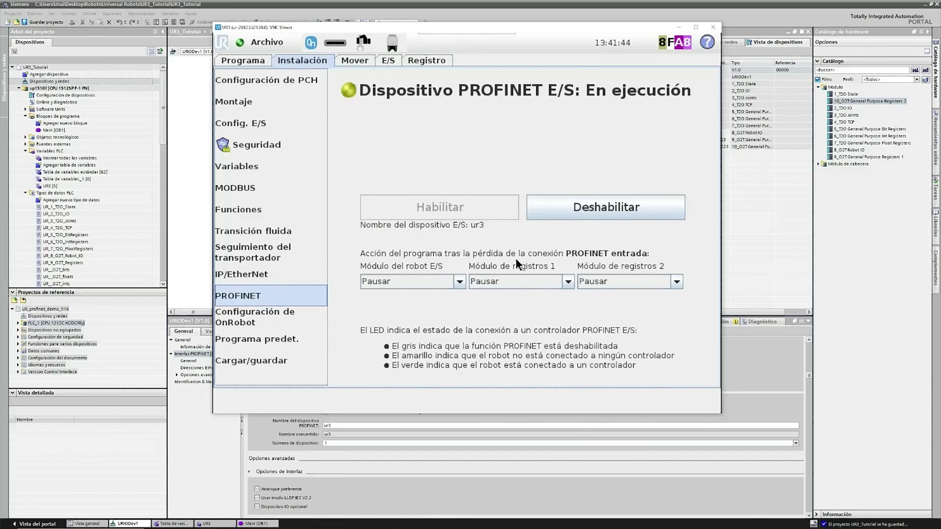
left_click(607, 208)
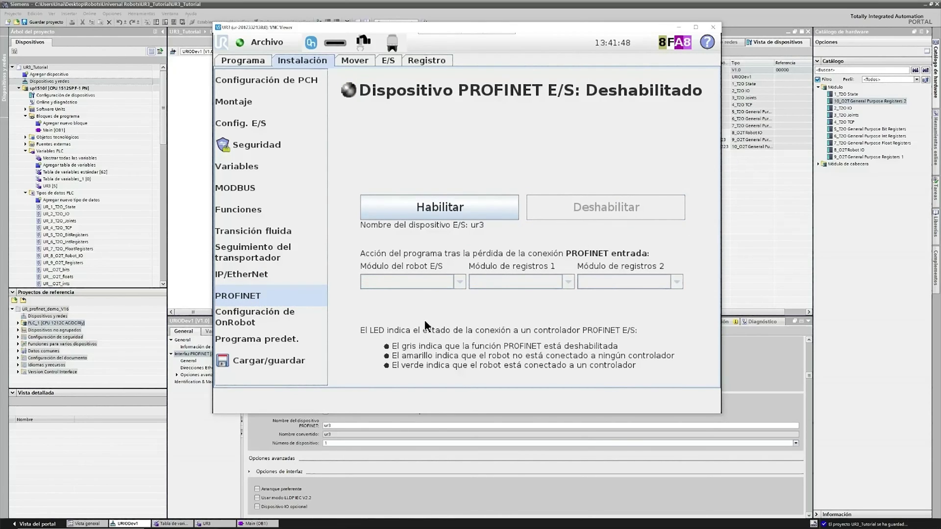
left_click(448, 208)
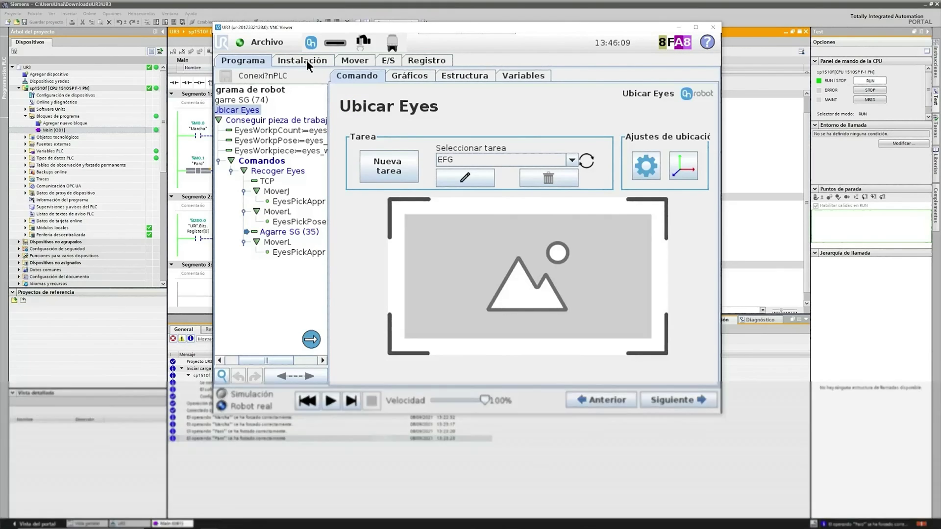
- Open the installation's I/O configuration and review the general-purpose bit inputs GP_bool_in[0] to GP_bool_in[3]
left_click(307, 61)
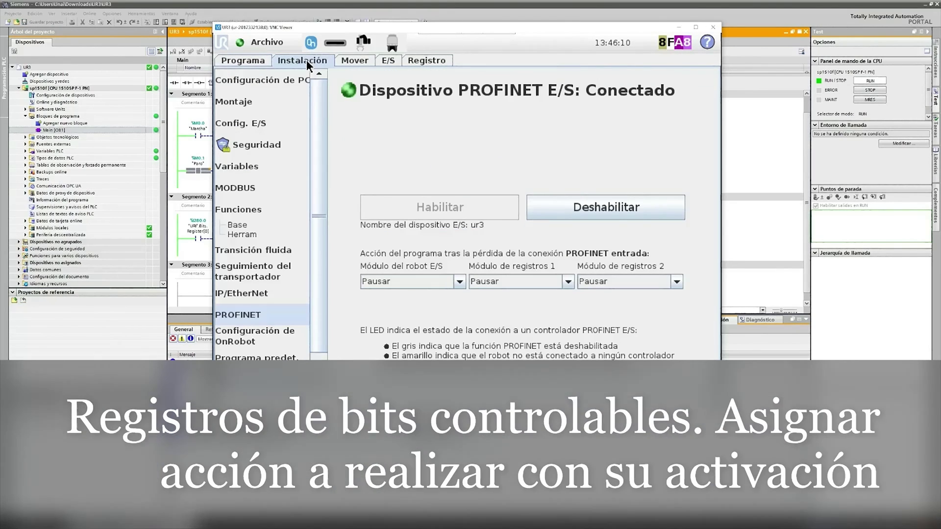
left_click(250, 123)
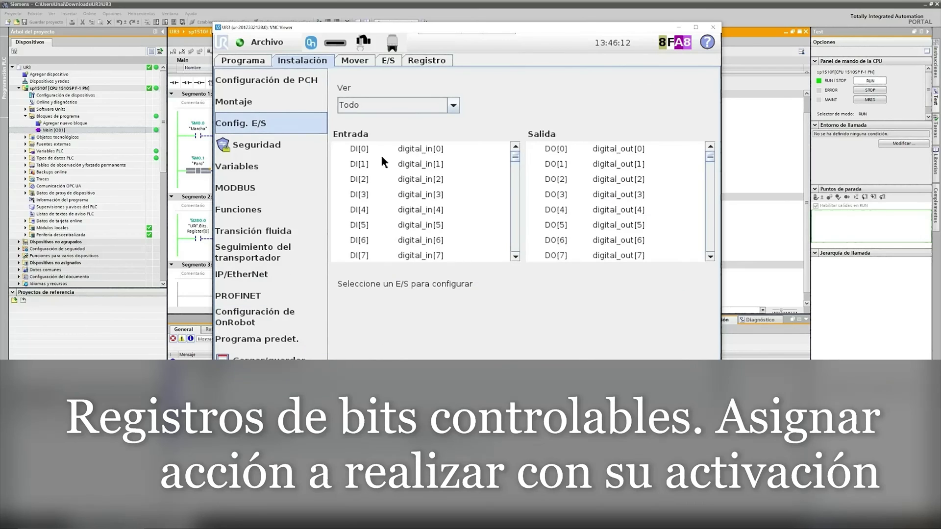
mouse_move(510, 156)
left_mouse_down()
mouse_move(517, 172)
mouse_move(516, 164)
left_mouse_up()
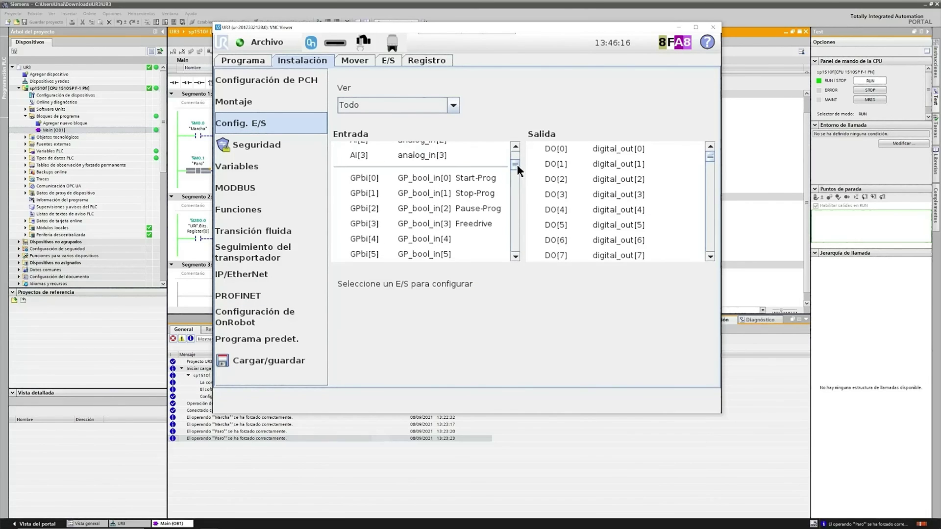
left_click(400, 179)
left_click(410, 192)
left_click(412, 210)
left_click(416, 224)
- Assign the action Iniciar programa to GP_bool_in[0] and Detener programa to GP_bool_in[1]
left_click(446, 179)
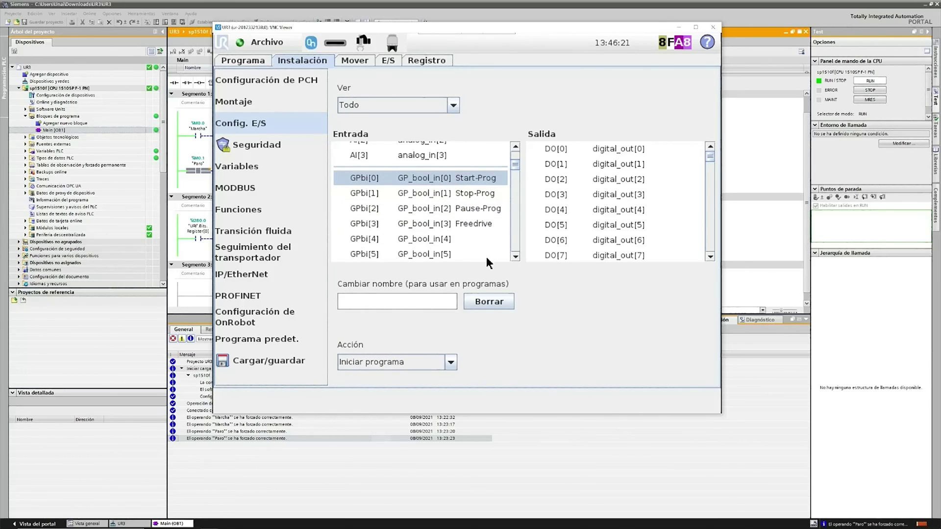
left_click(451, 363)
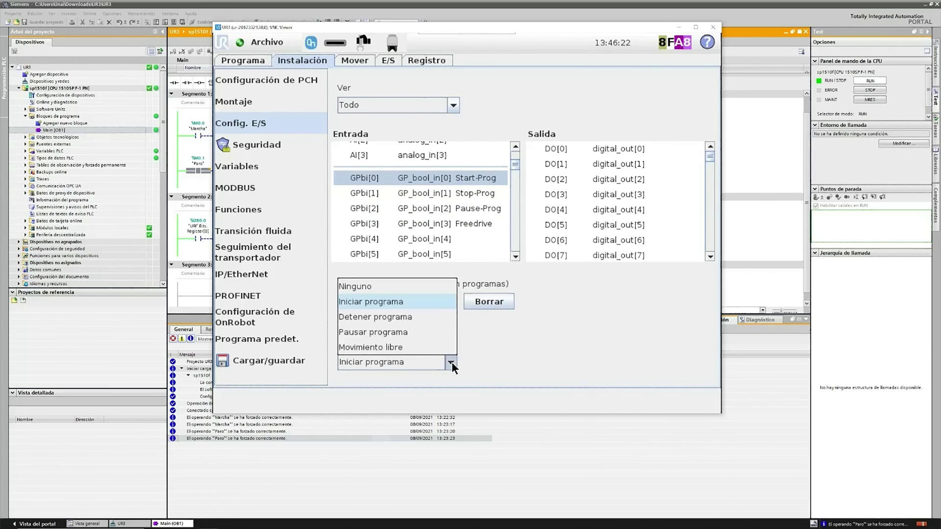
left_click(410, 302)
left_click(456, 195)
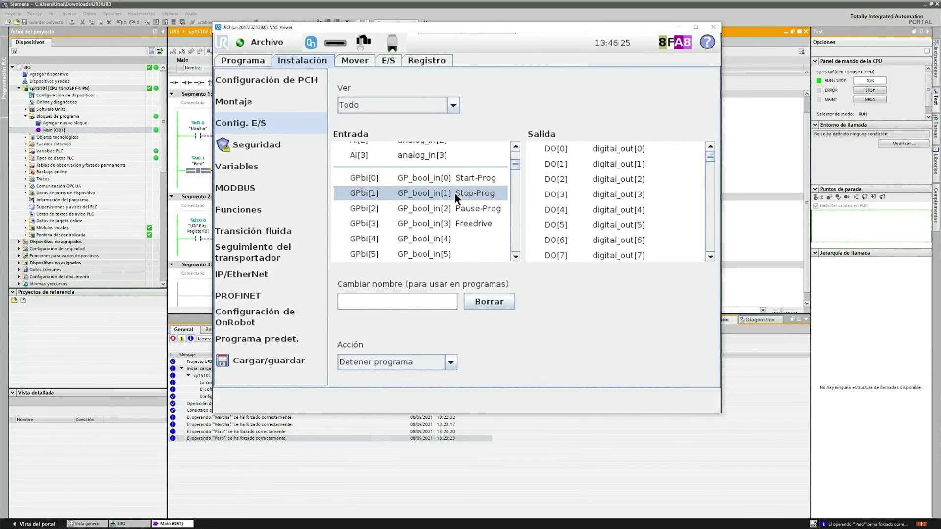
left_click(451, 362)
left_click(431, 316)
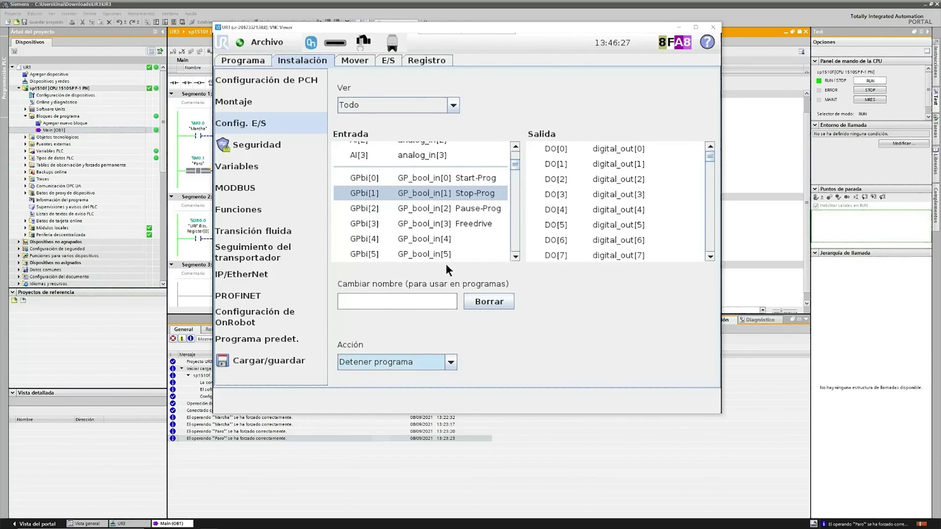
- Assign the action Pausar programa to GP_bool_in[2] and Movimiento libre to GP_bool_in[3]
left_click(477, 211)
left_click(451, 361)
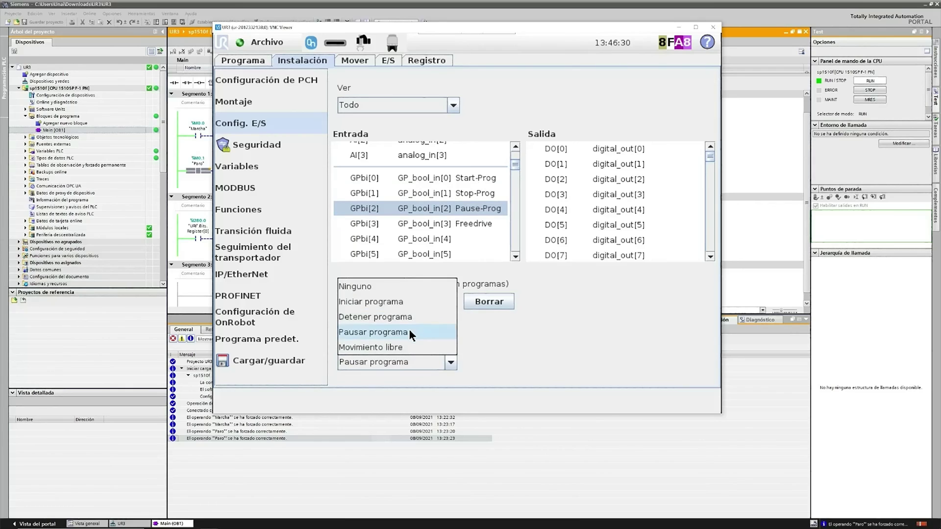
left_click(409, 332)
left_click(472, 224)
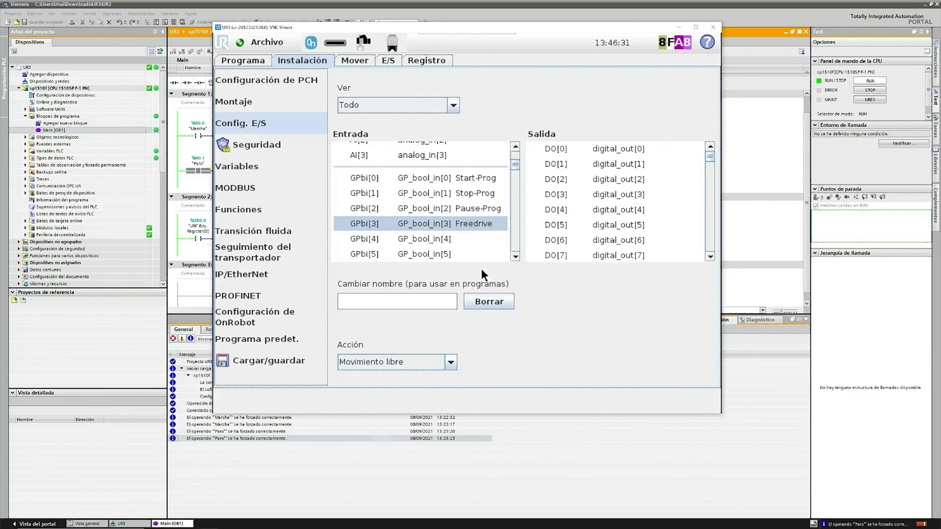
left_click(450, 362)
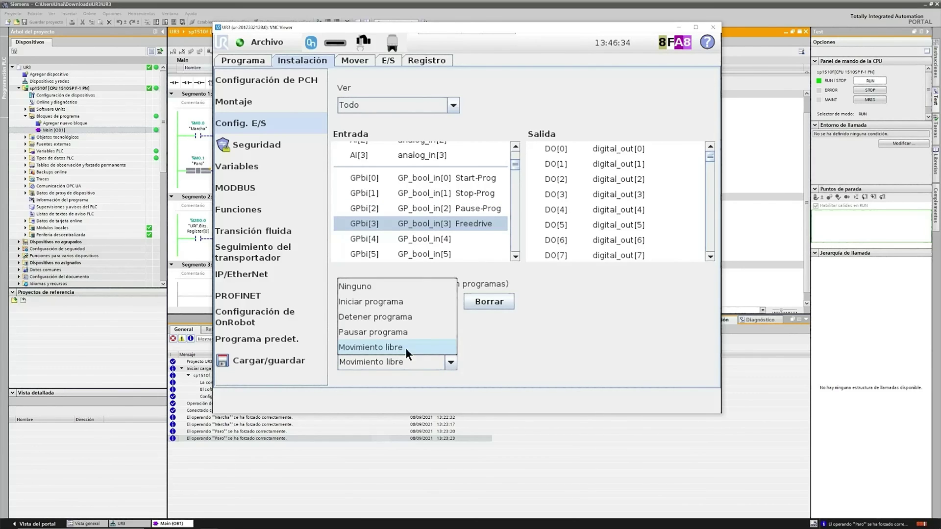
left_click(414, 348)
- Select GP_bool_in[0] and place the VNC Viewer window beside the UR3 tag table to compare it with the PLC registers
left_click(472, 178)
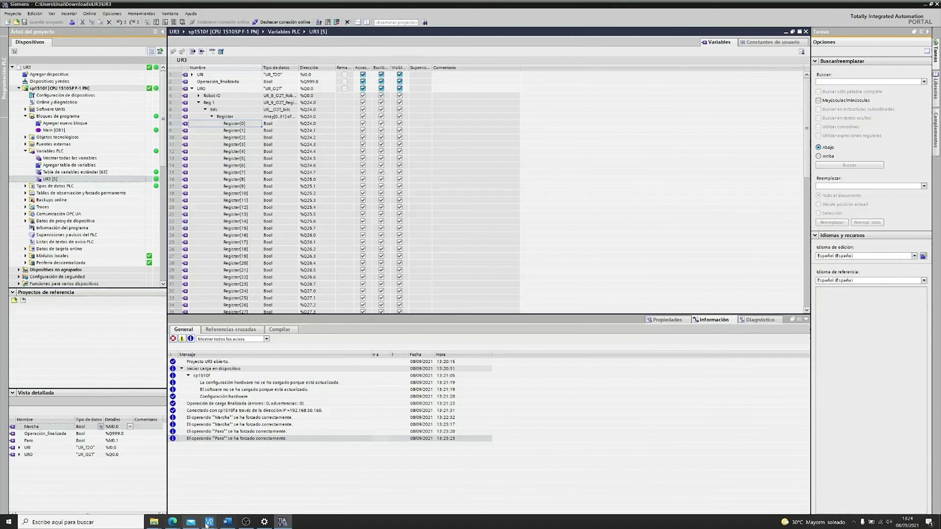
mouse_move(209, 521)
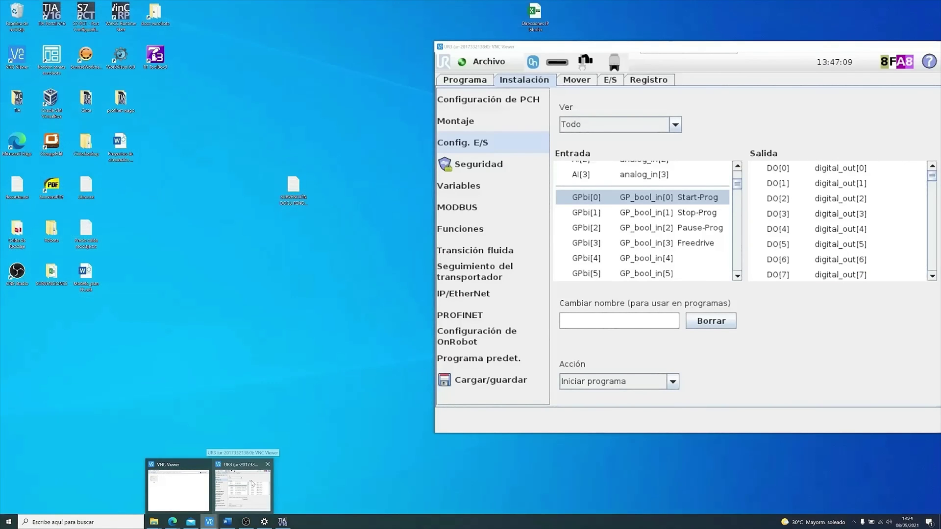
left_click(251, 483)
left_click_drag(650, 44, 640, 36)
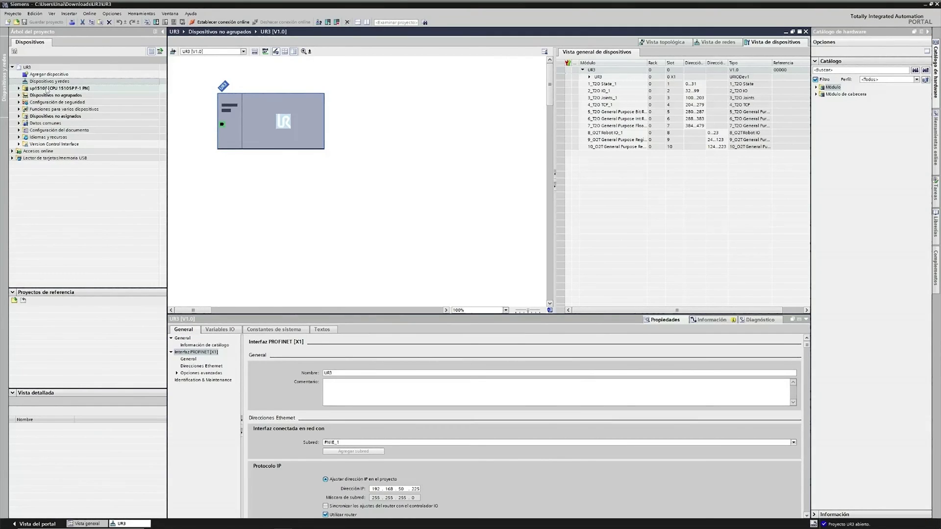
- In TIA Portal, download the sp1510f PLC project to the device and finish the load operation
left_click(47, 89)
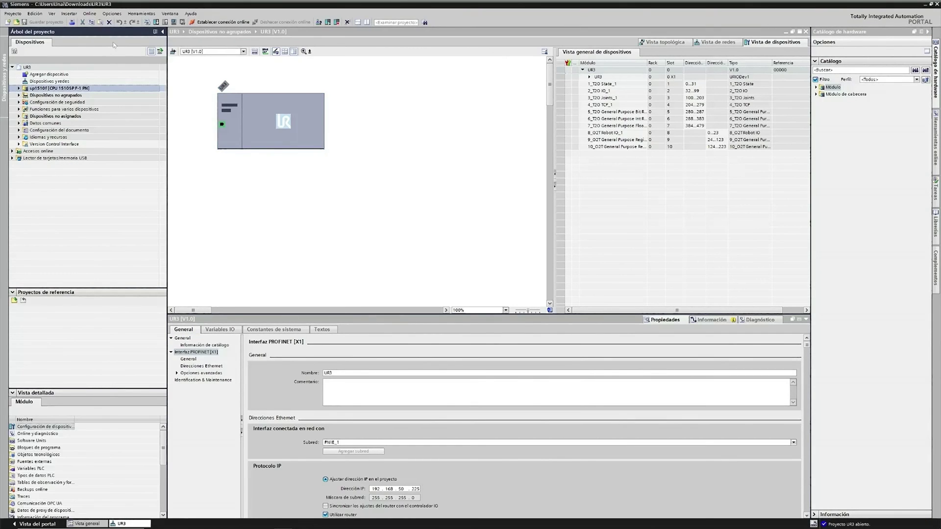
left_click(156, 22)
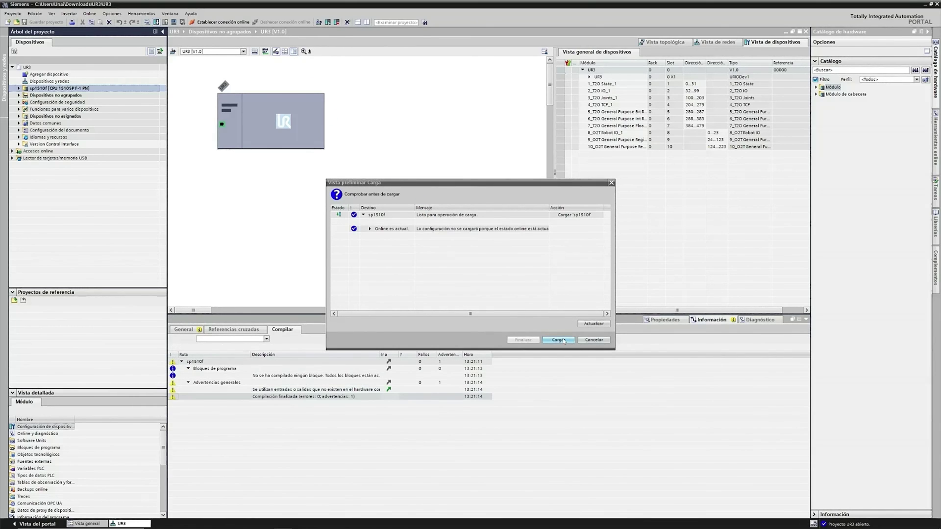
left_click(559, 339)
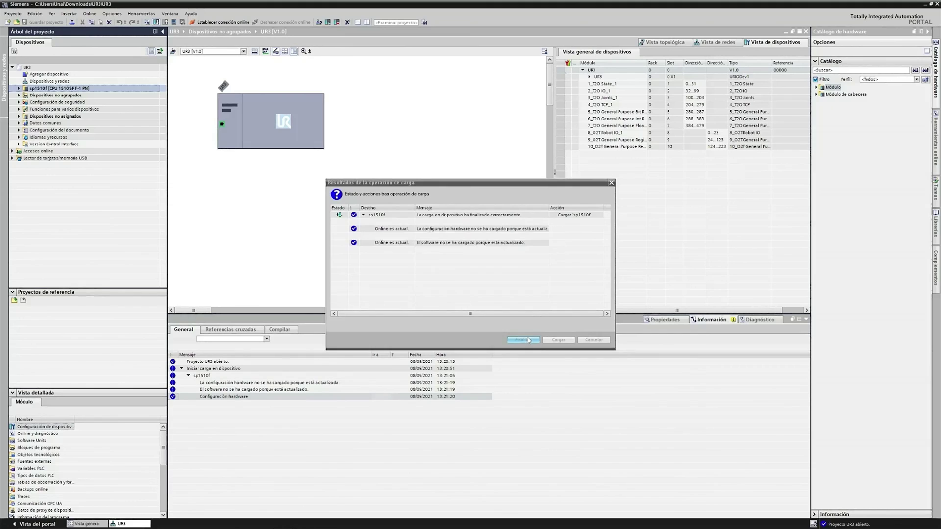
left_click(528, 340)
- Go online with the PLC, open the Main [OB1] block and turn on program monitoring
left_click(205, 22)
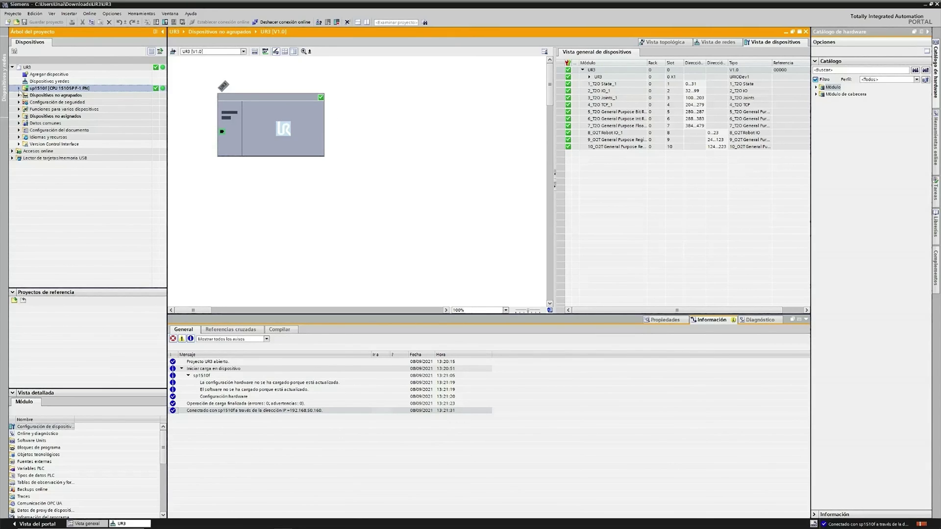
left_click(20, 89)
left_click(26, 116)
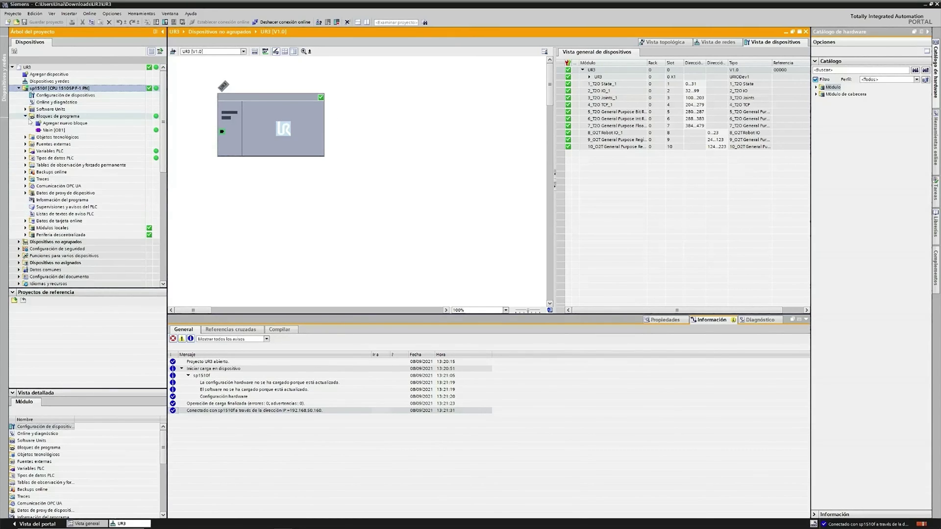
left_click(46, 130)
double_click(46, 130)
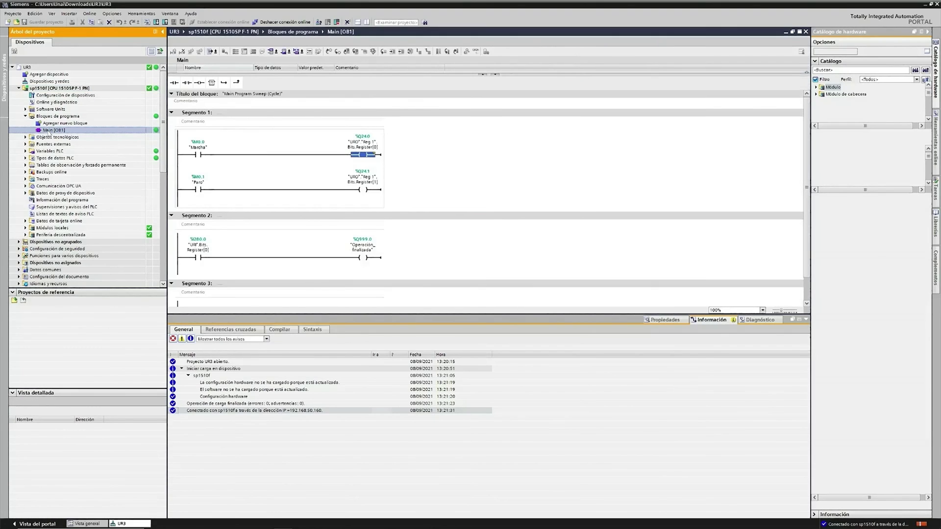
left_click(200, 156)
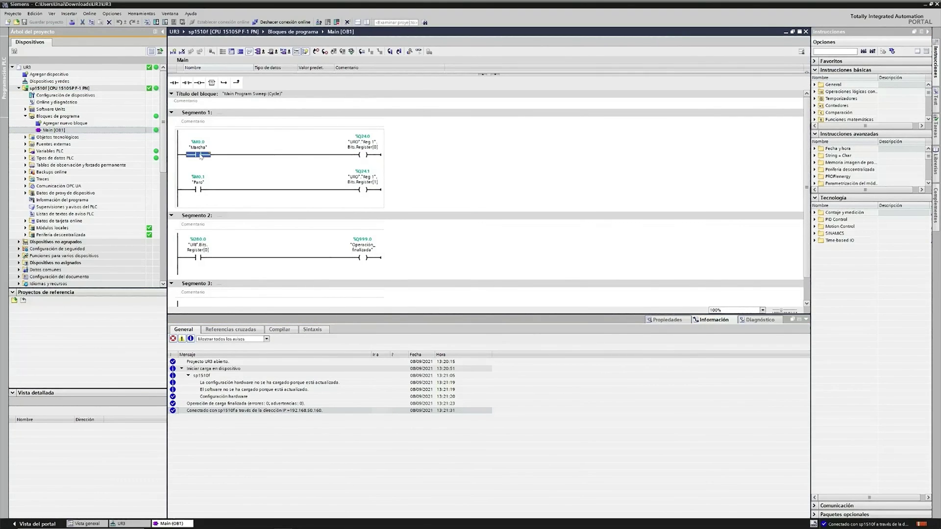
left_click(417, 51)
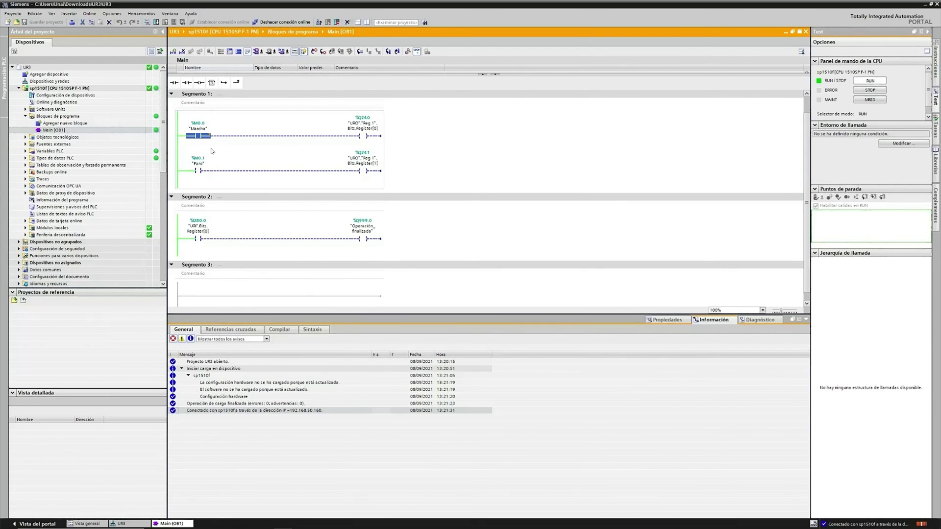
- Switch to the robot's VNC Viewer window and load the program Conexi?nPLC.urp from /programs
left_click(257, 521)
left_click(247, 61)
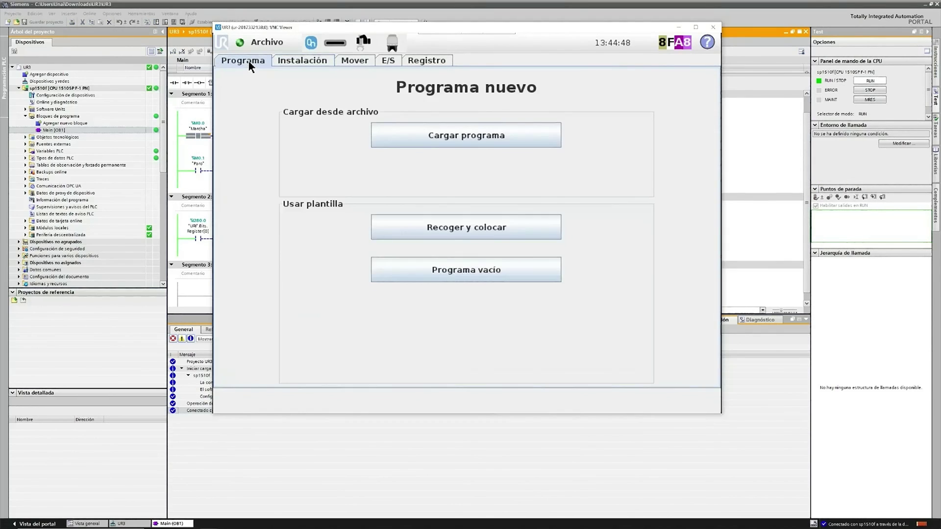
left_click(433, 138)
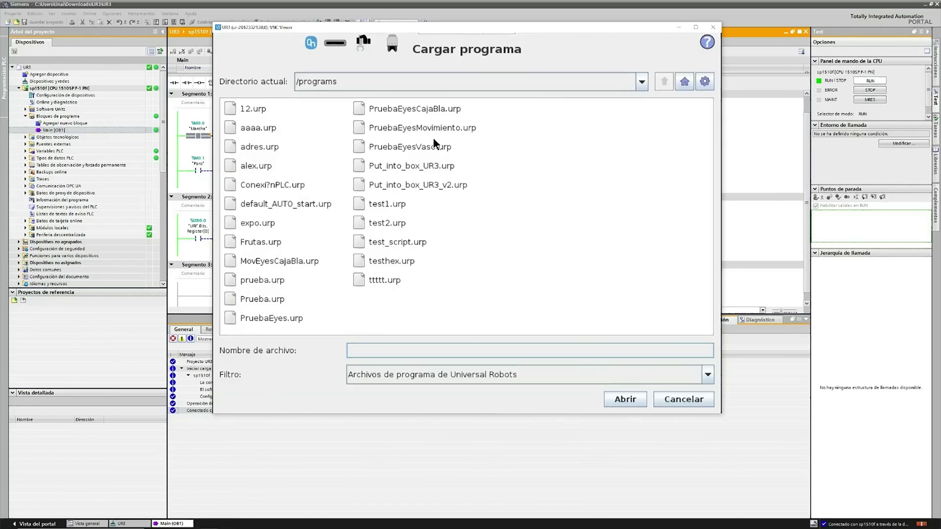
left_click(259, 185)
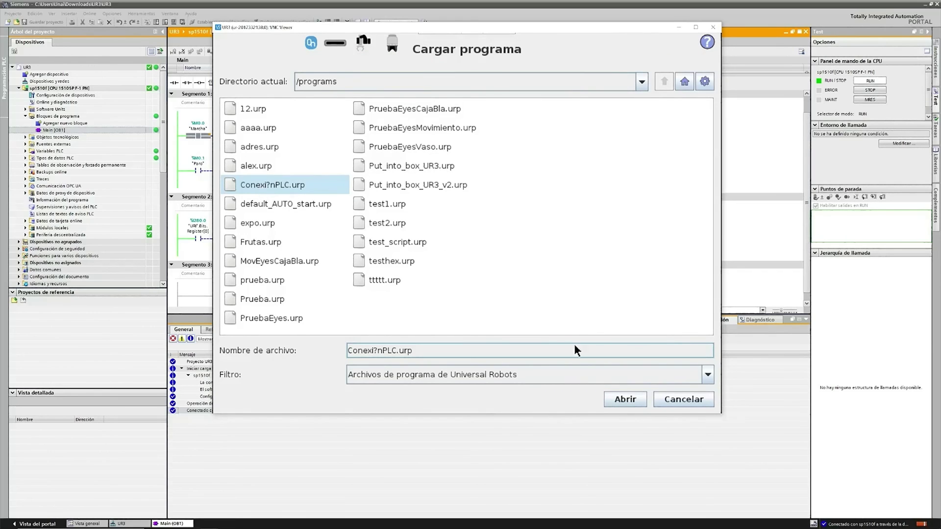
left_click(626, 399)
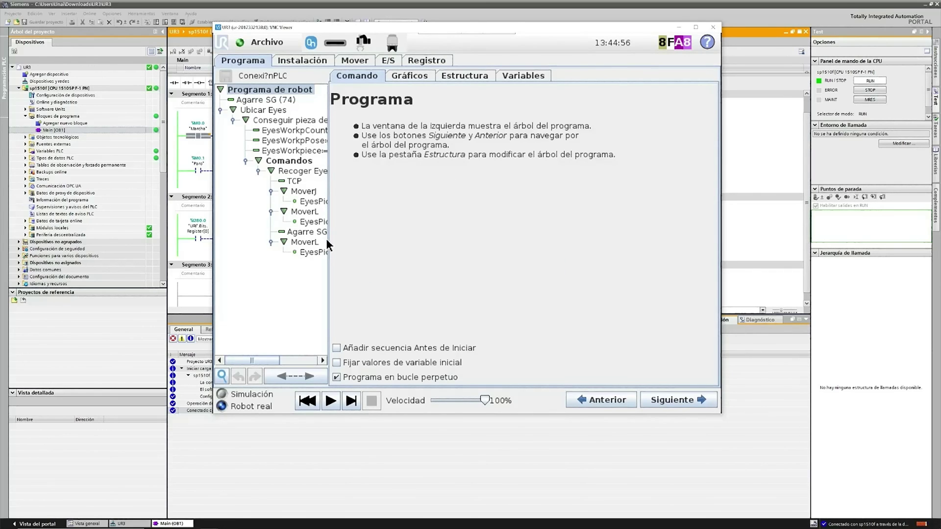
- Widen the program tree to examine its full command structure, then return to the installation's PROFINET page
left_click(314, 377)
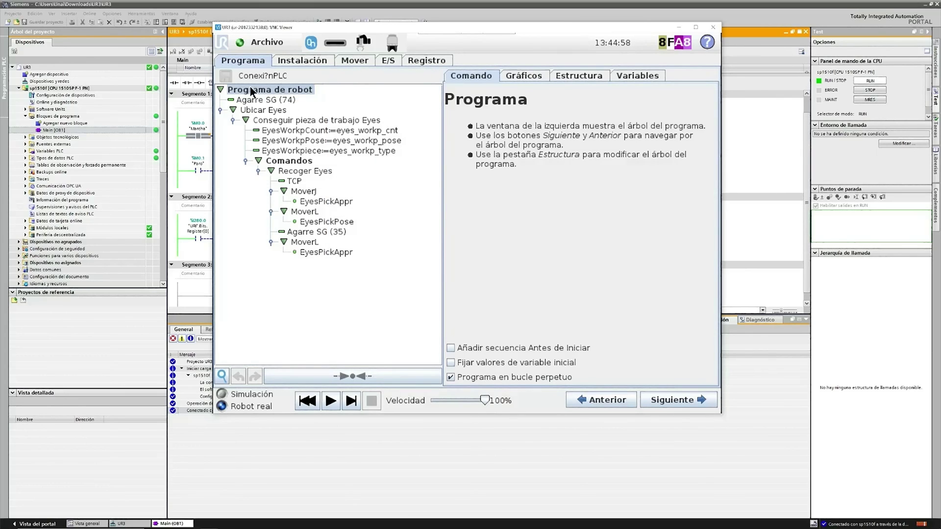
left_click(351, 375)
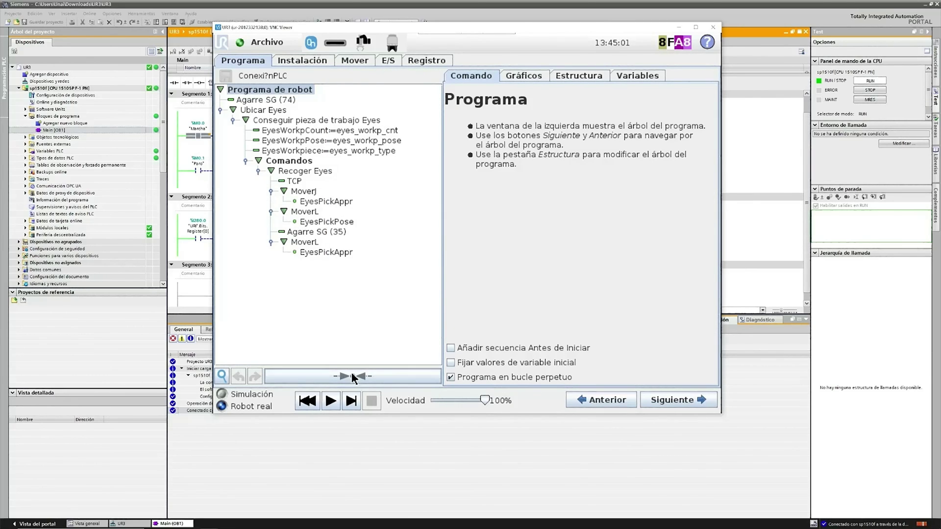
left_click(291, 60)
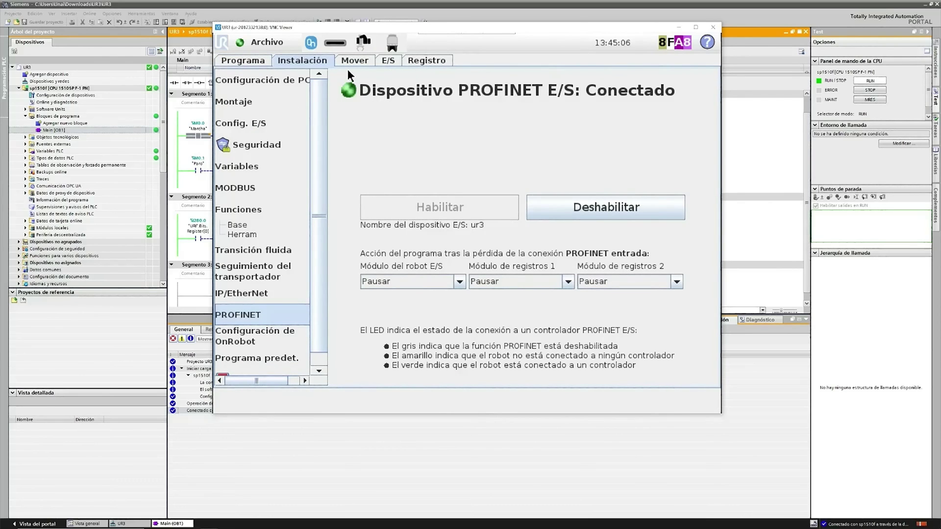
- Return to TIA Portal and force the "Marcha" contact in segment 1 of Main [OB1] to 1
left_click(678, 27)
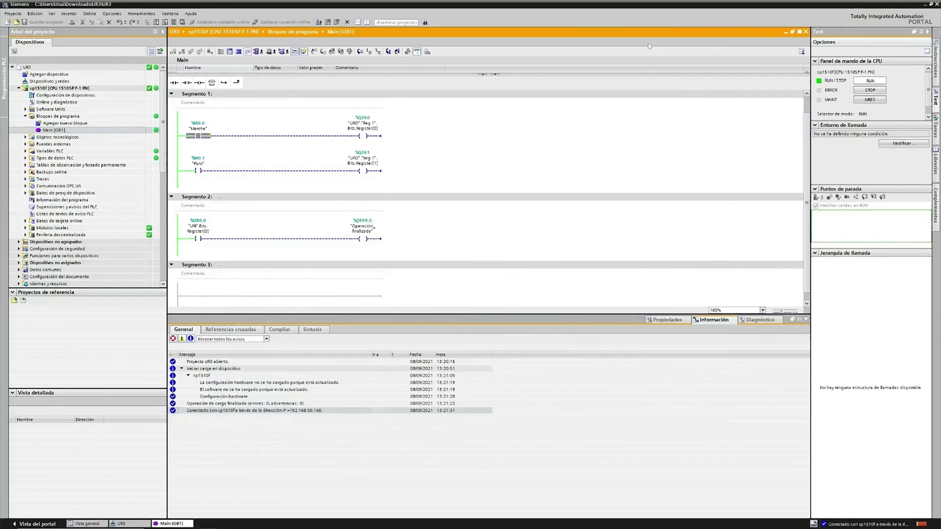
right_click(198, 138)
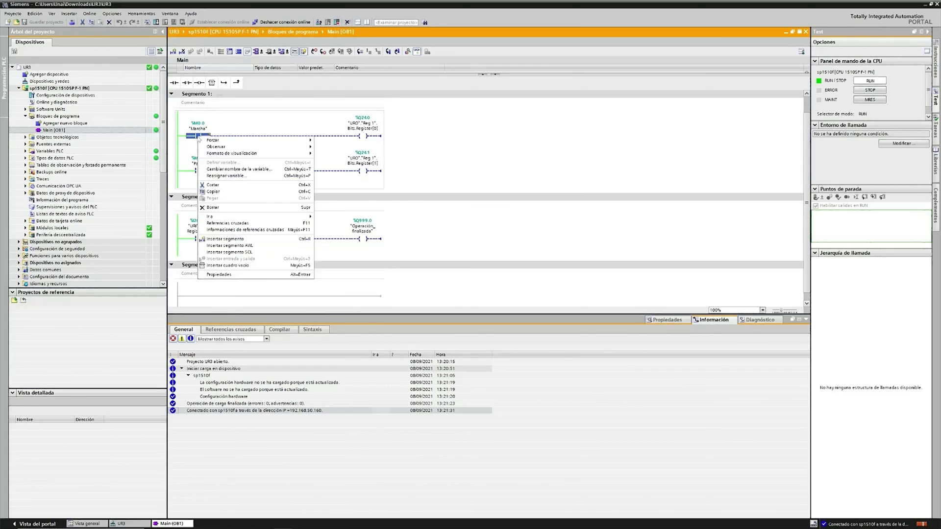
mouse_move(259, 141)
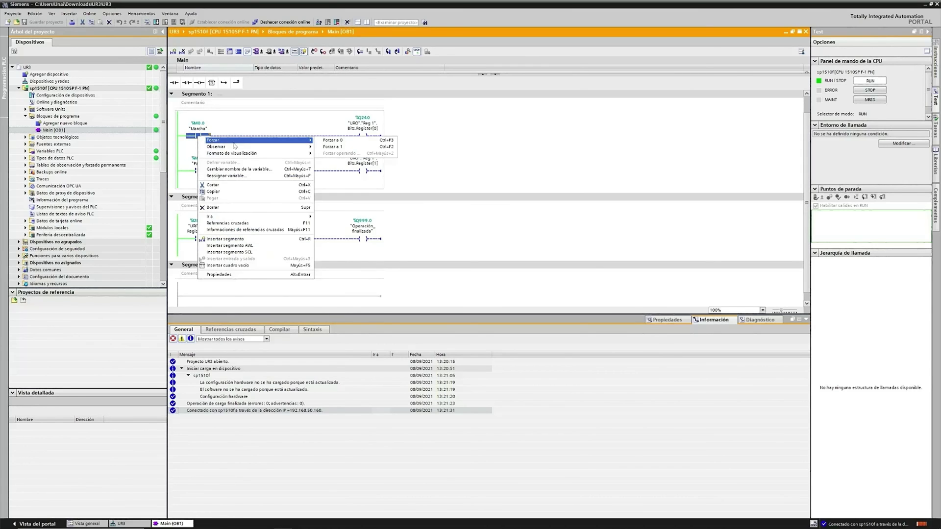
left_click(332, 147)
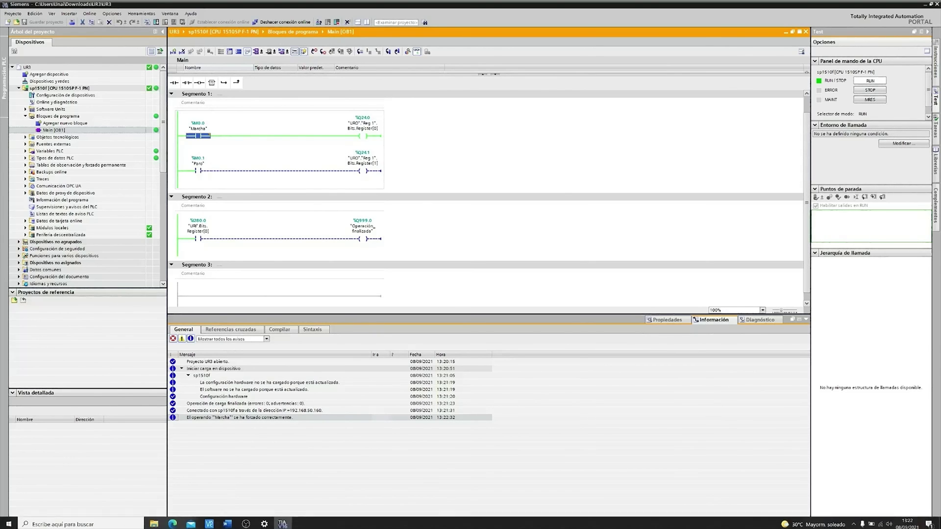
- Switch to the robot's VNC Viewer window and inspect the running program's tree, including the Recoger Eyes and Ubicar Eyes nodes
mouse_move(209, 522)
left_click(233, 508)
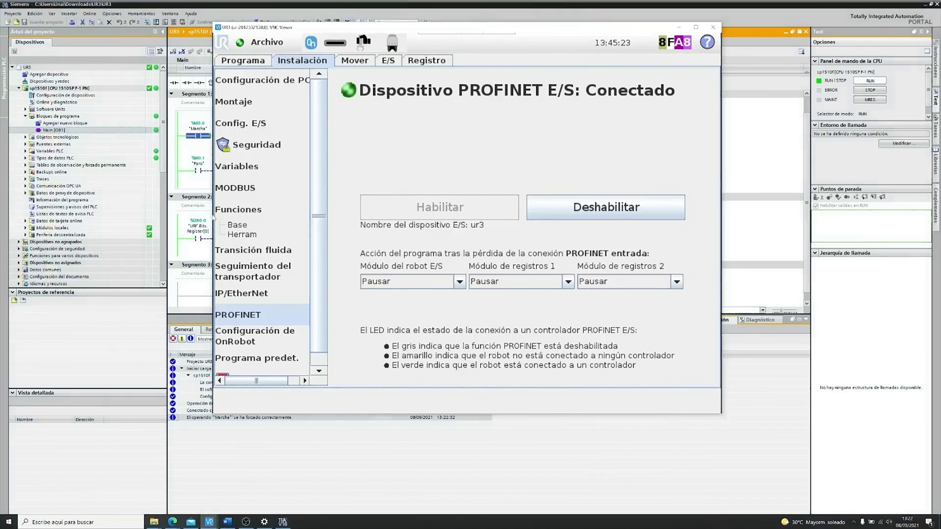
left_click(244, 61)
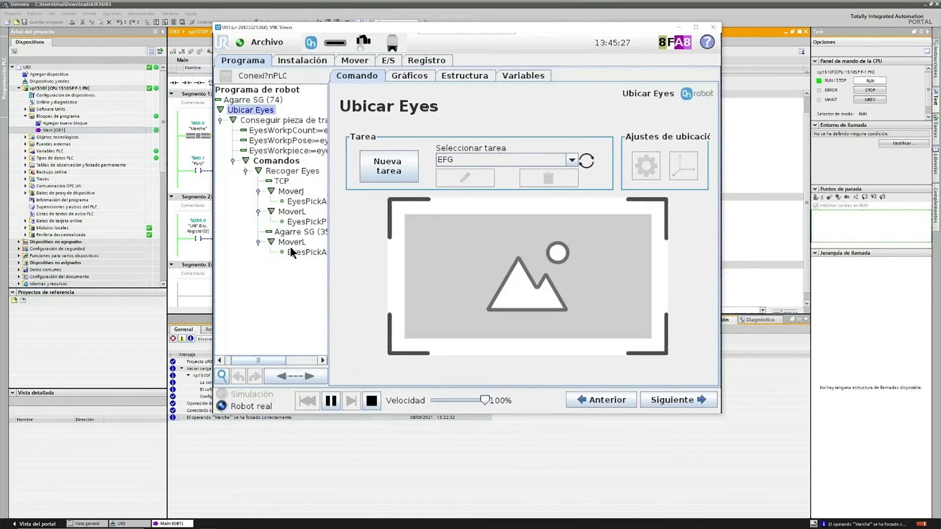
left_click(283, 172)
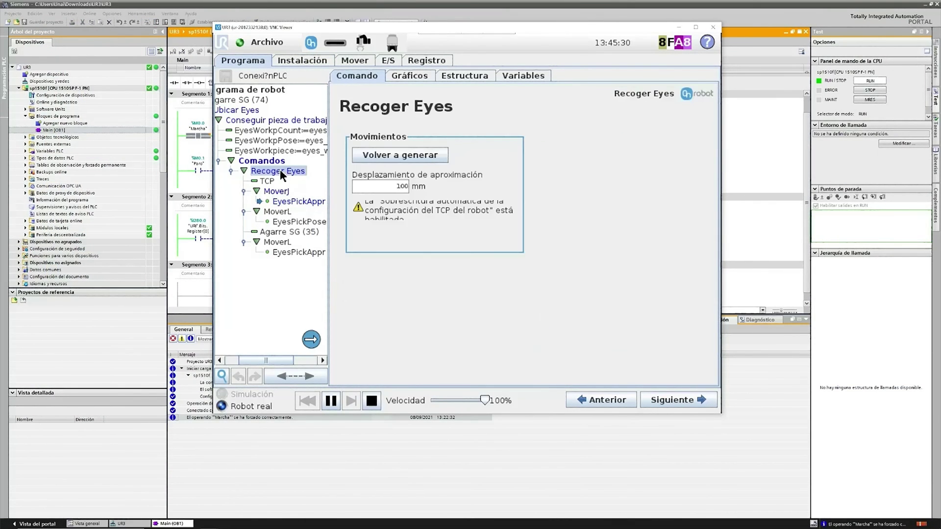
left_click(268, 123)
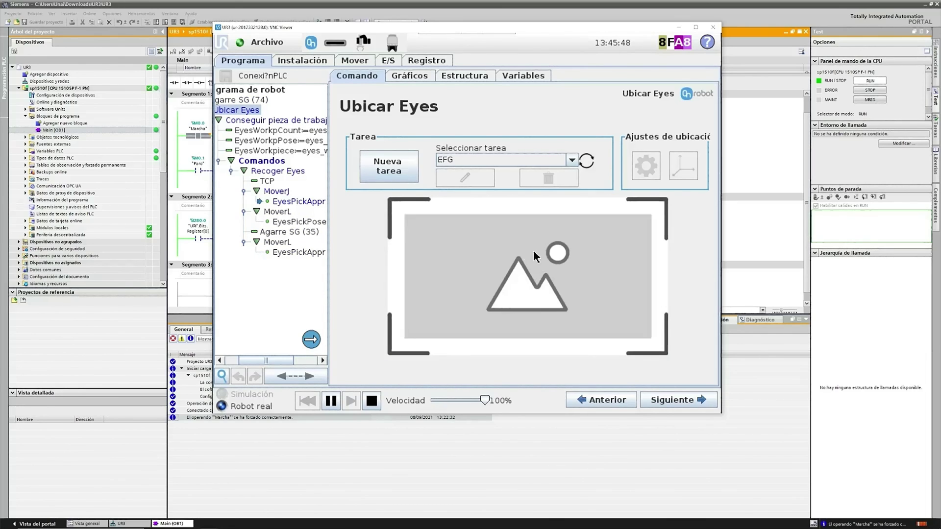
- Go back to TIA Portal and force the "Marcha" contact in segment 1 to 0
left_click(679, 27)
left_click(200, 172)
right_click(200, 136)
mouse_move(227, 141)
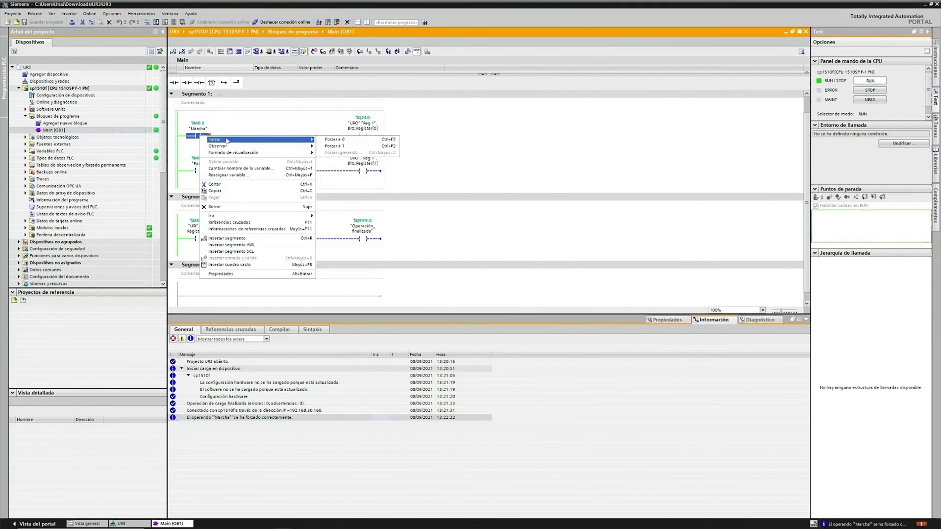
left_click(338, 140)
- Force the "Paro" contact in segment 1 to 1 and back to 0, and return to the robot's VNC Viewer window
left_click(199, 171)
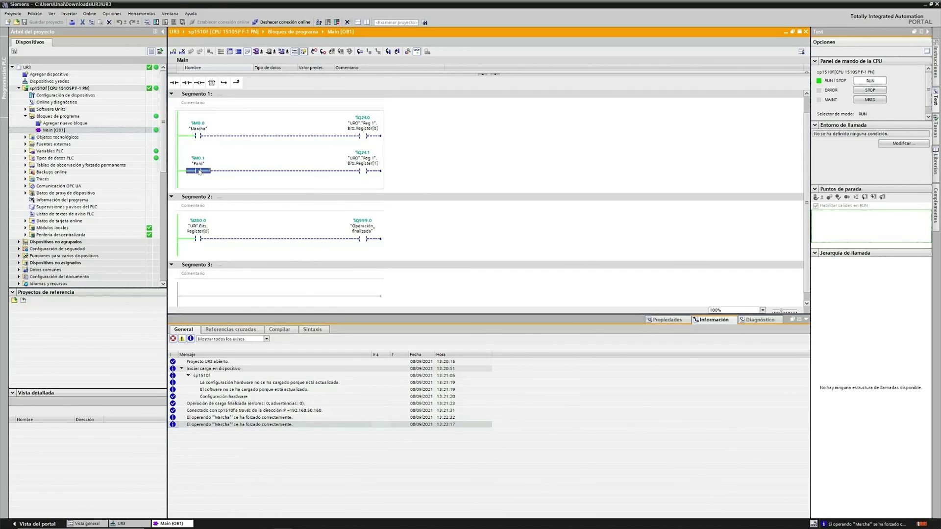
right_click(199, 171)
mouse_move(228, 173)
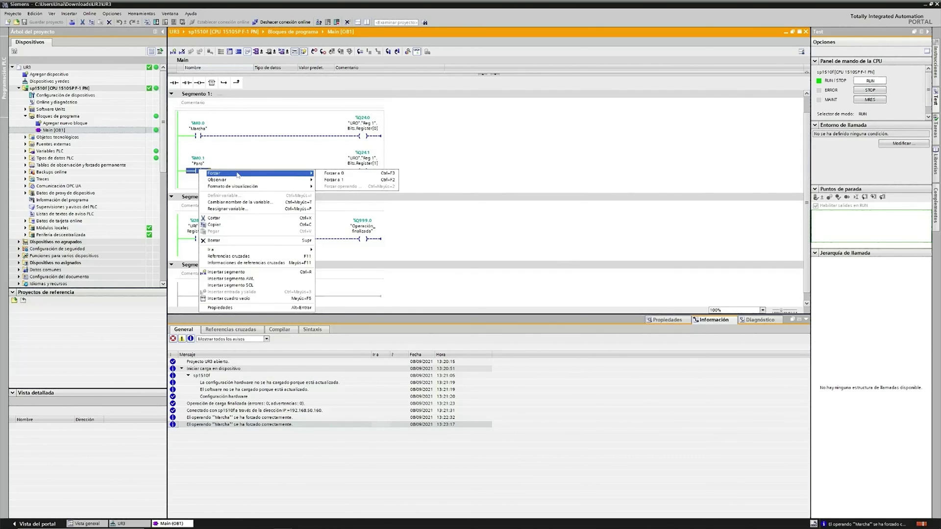
left_click(338, 179)
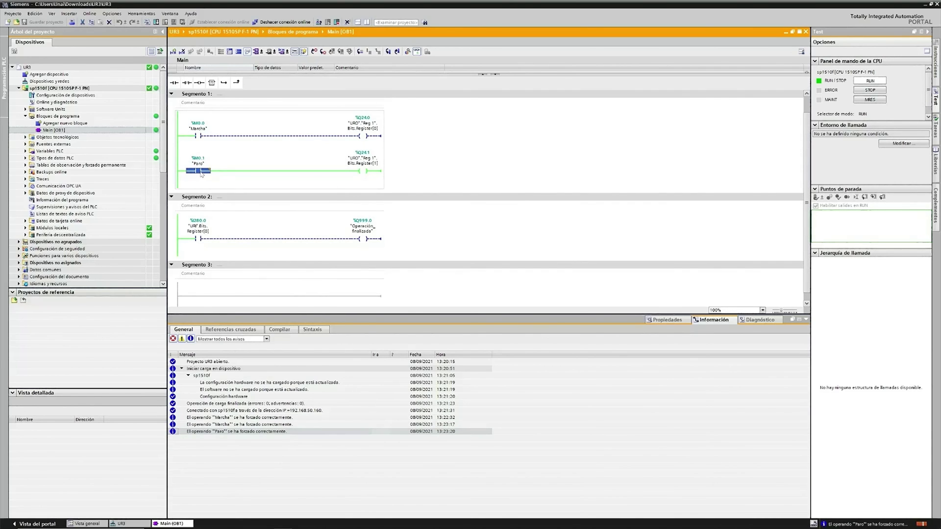
right_click(201, 174)
mouse_move(230, 175)
left_click(343, 179)
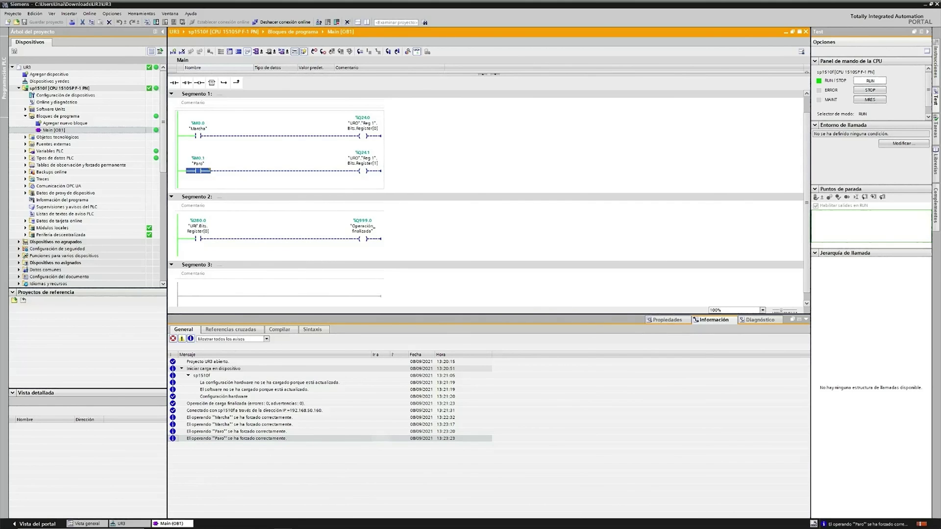
mouse_move(213, 524)
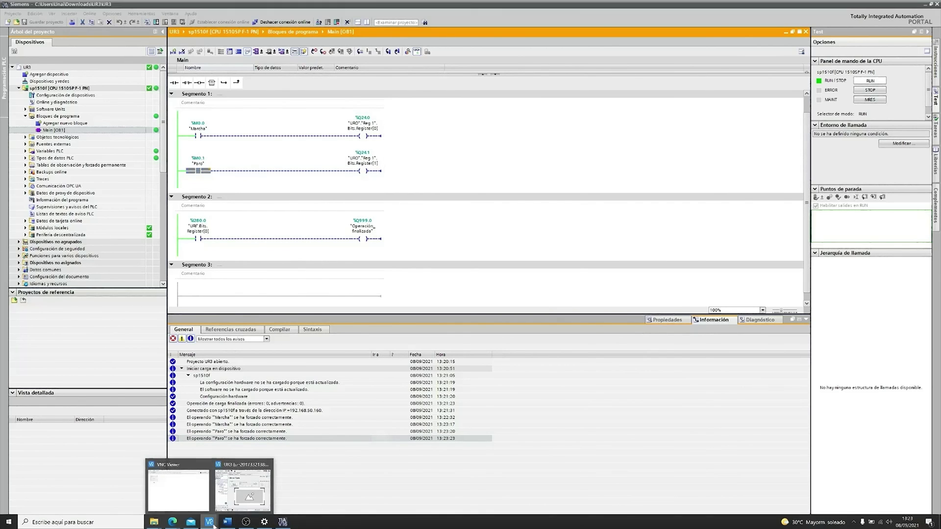
left_click(242, 488)
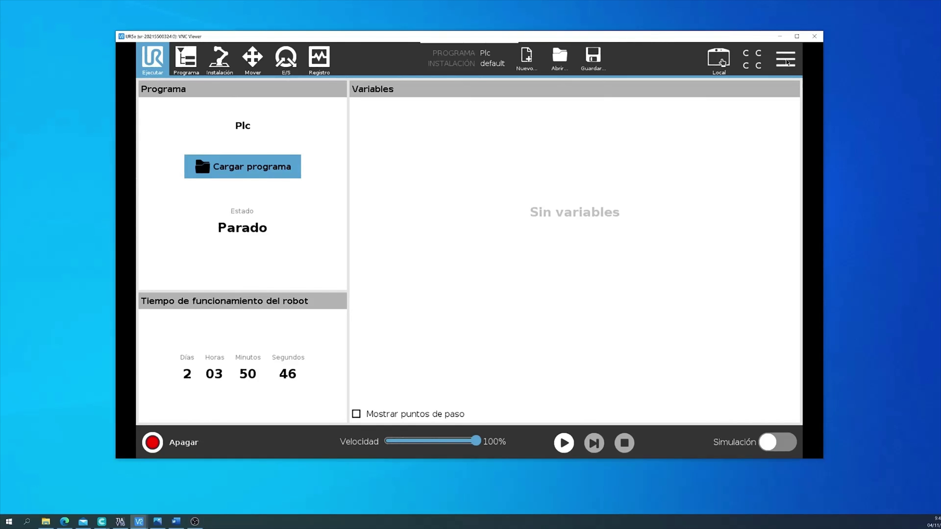
- Check the remote control (Control remoto) page in the robot's system settings and exit the settings
left_click(785, 59)
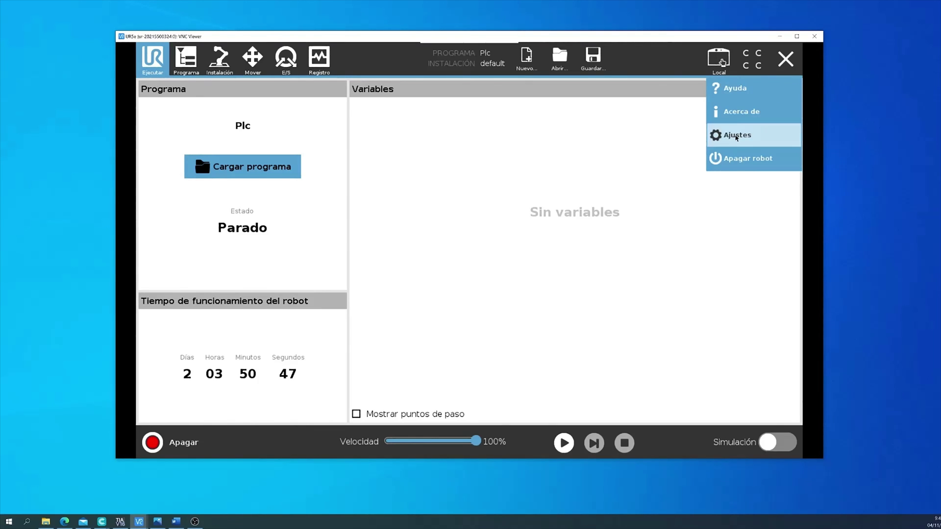
left_click(736, 137)
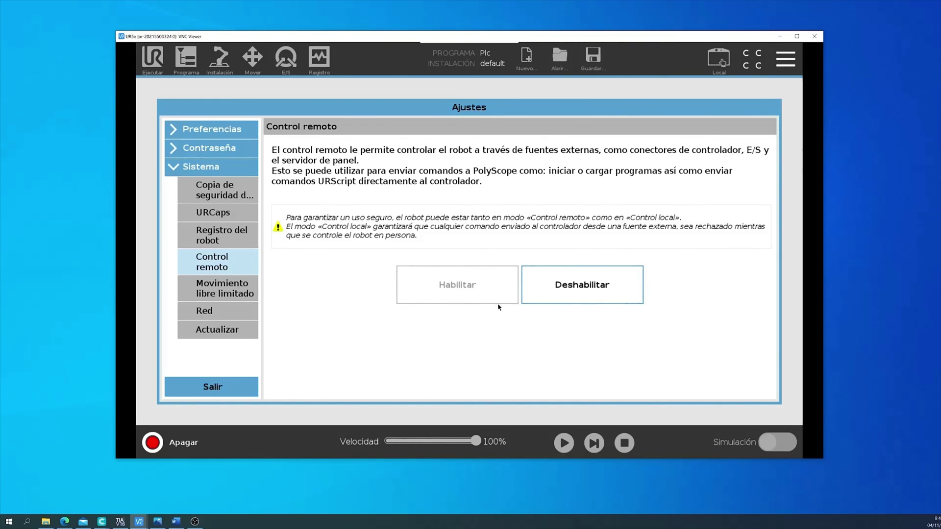
left_click(230, 385)
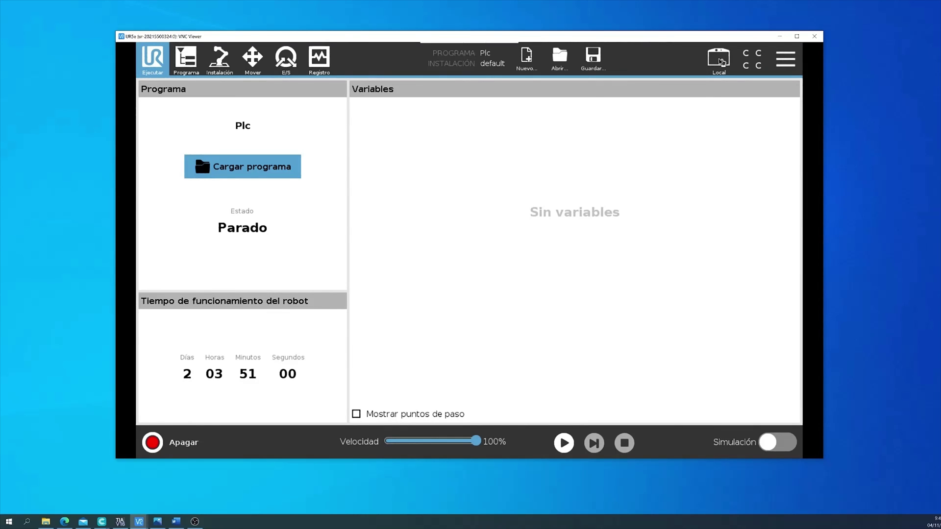